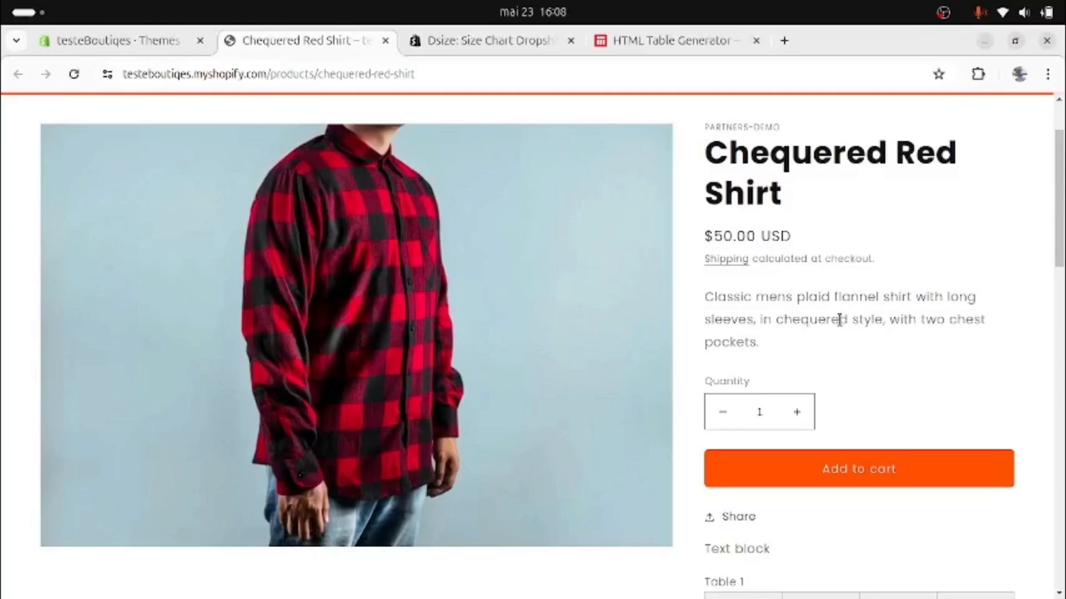
Examine the size chart table on the Chequered Red Shirt store page, and switch to the Shopify admin.
scroll(839, 320, "down", 3)
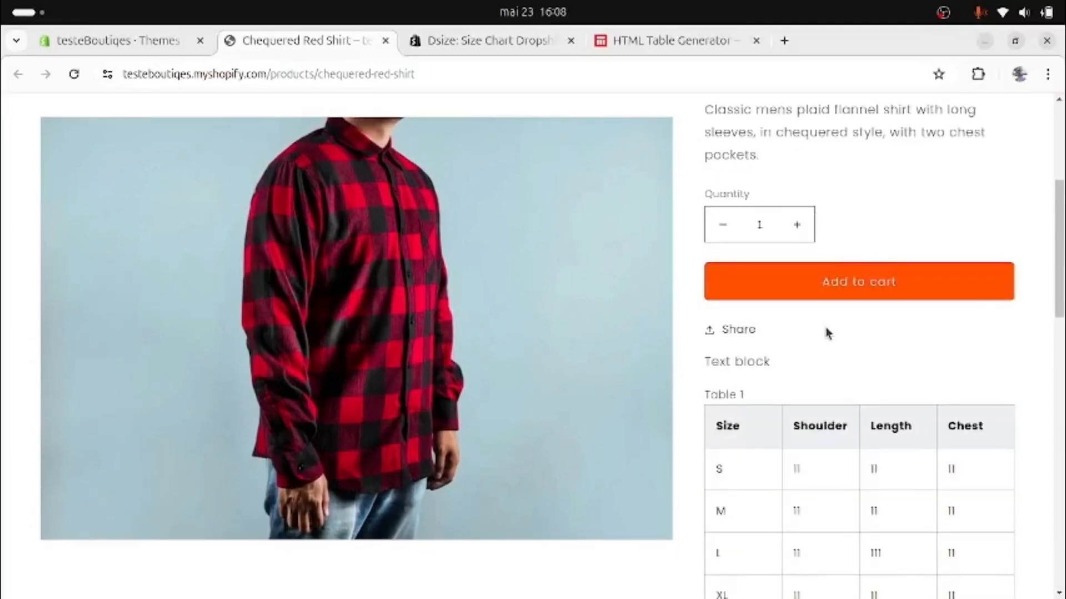
scroll(820, 340, "down", 3)
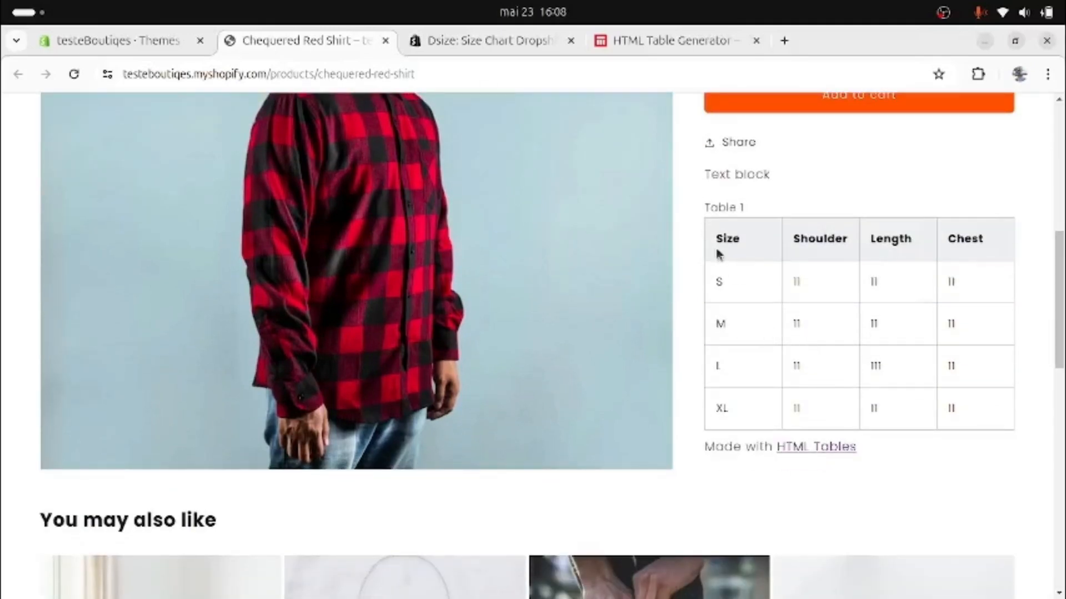
key("ctrl+Tab")
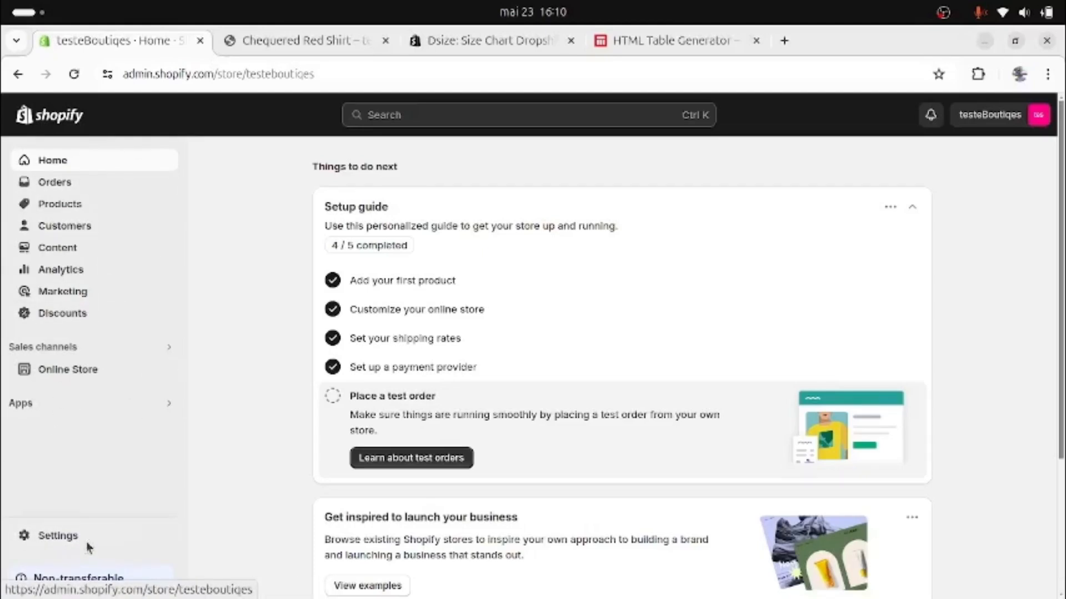
Start a new product metafield definition in the custom data settings of the store.
left_click(65, 535)
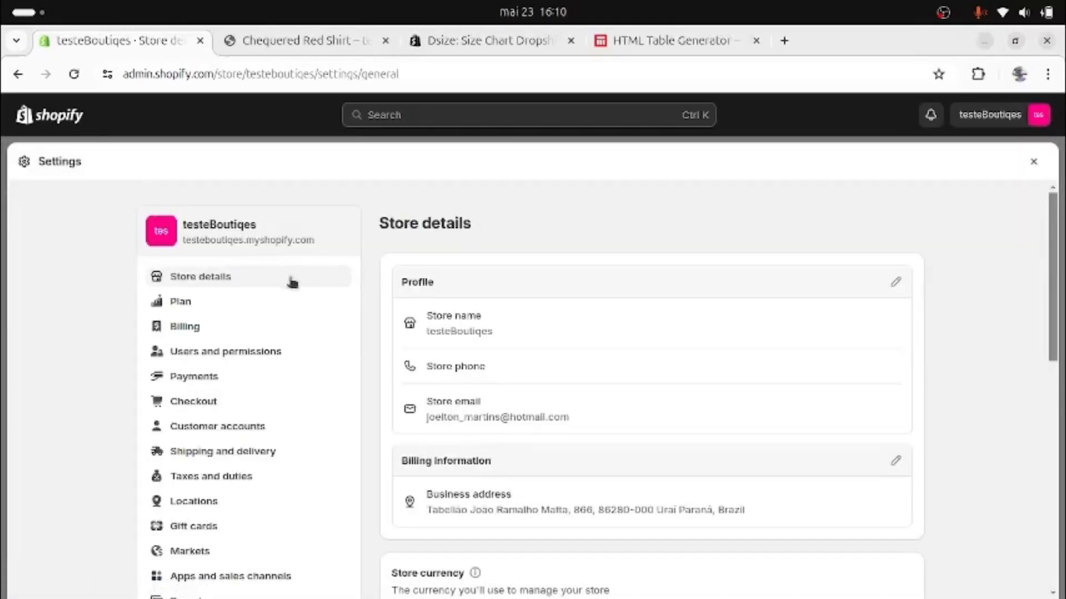
scroll(290, 281, "down", 5)
scroll(254, 284, "down", 2)
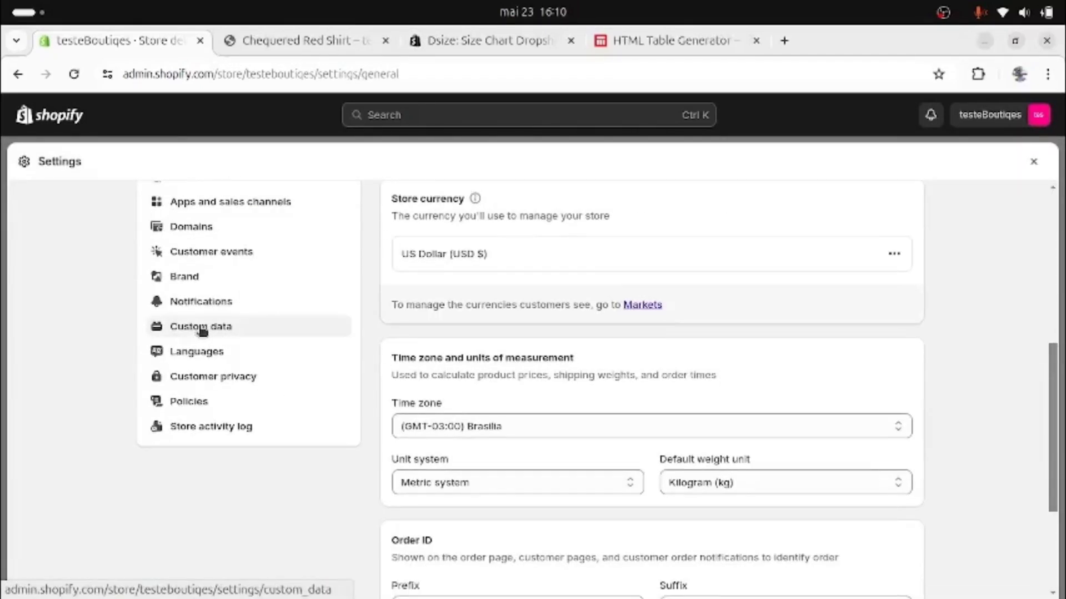
left_click(210, 331)
scroll(611, 243, "down", 2)
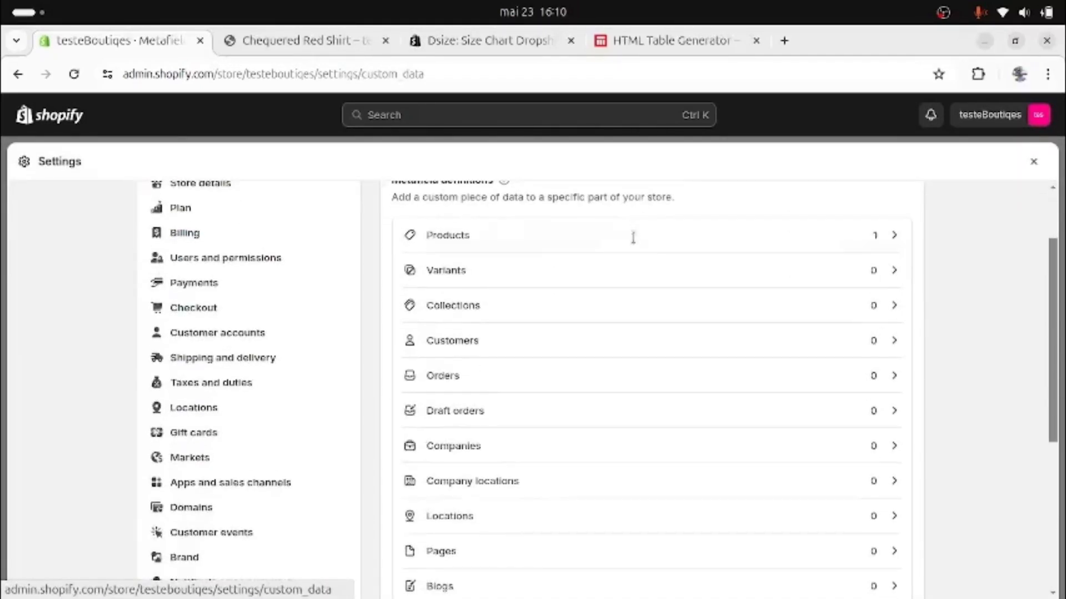
left_click(571, 238)
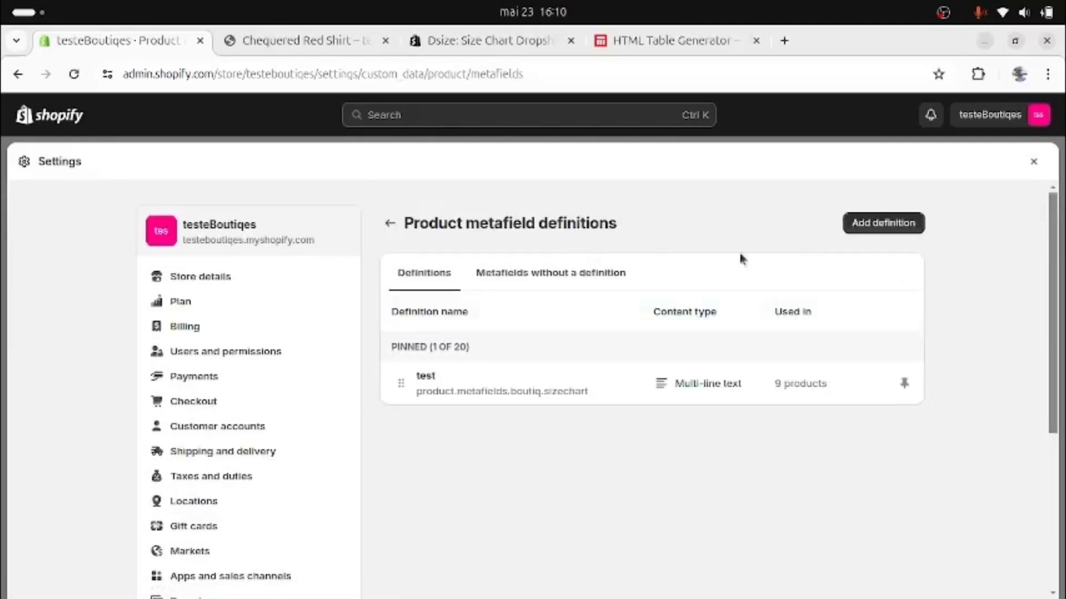
left_click(877, 229)
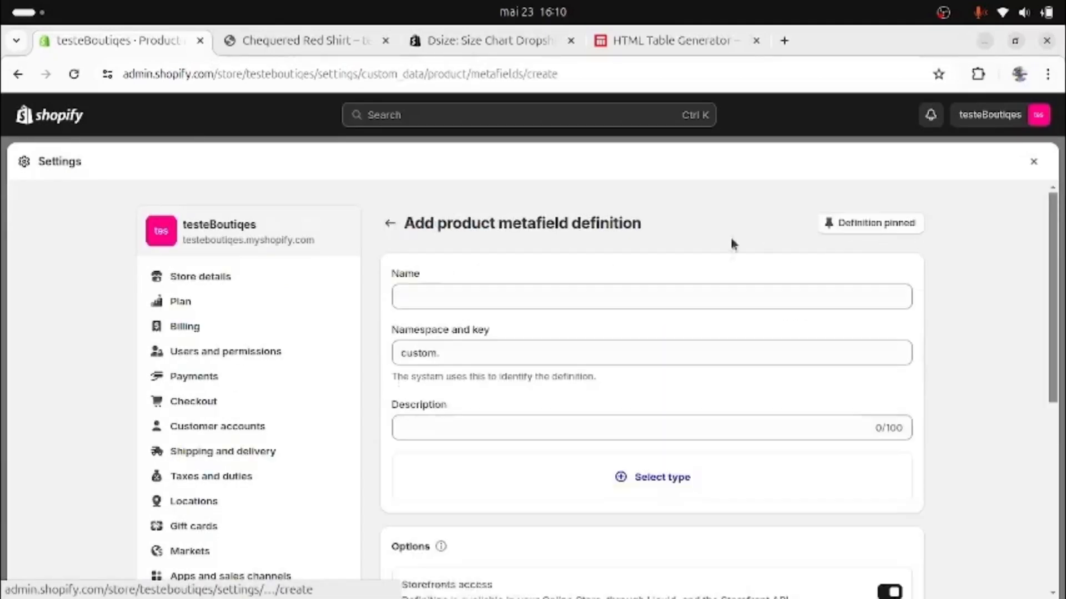
Name the new product metafield definition Size Charts.
left_click(558, 289)
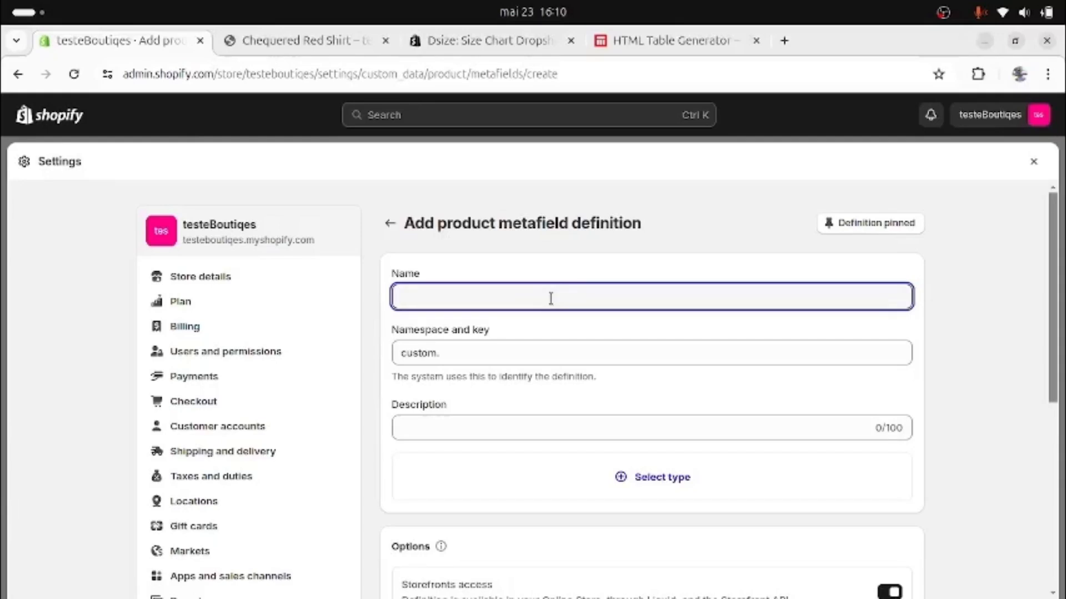
type("Size")
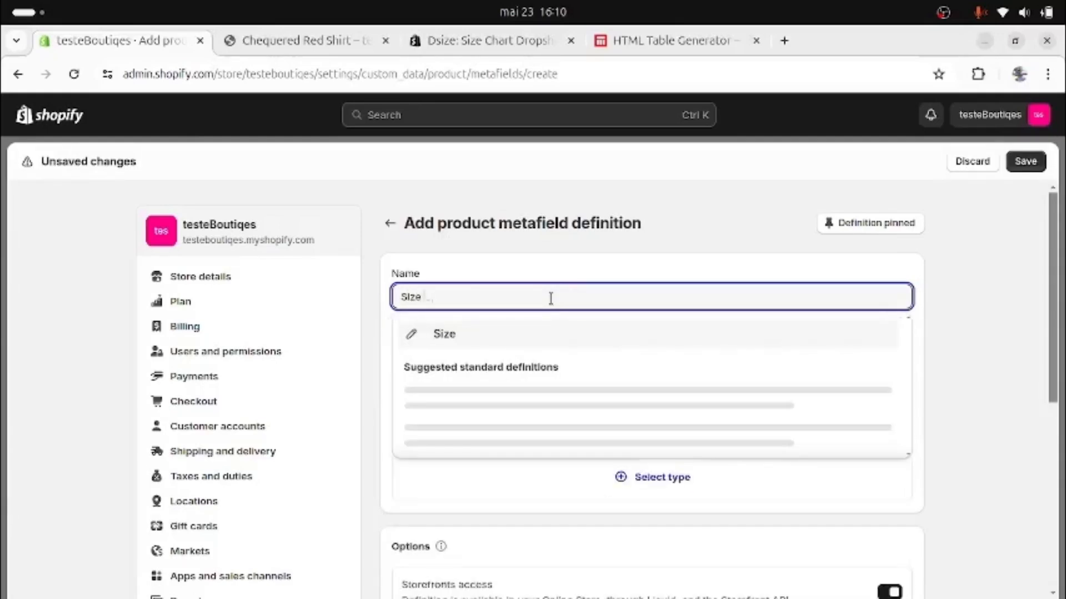
type(" Charts")
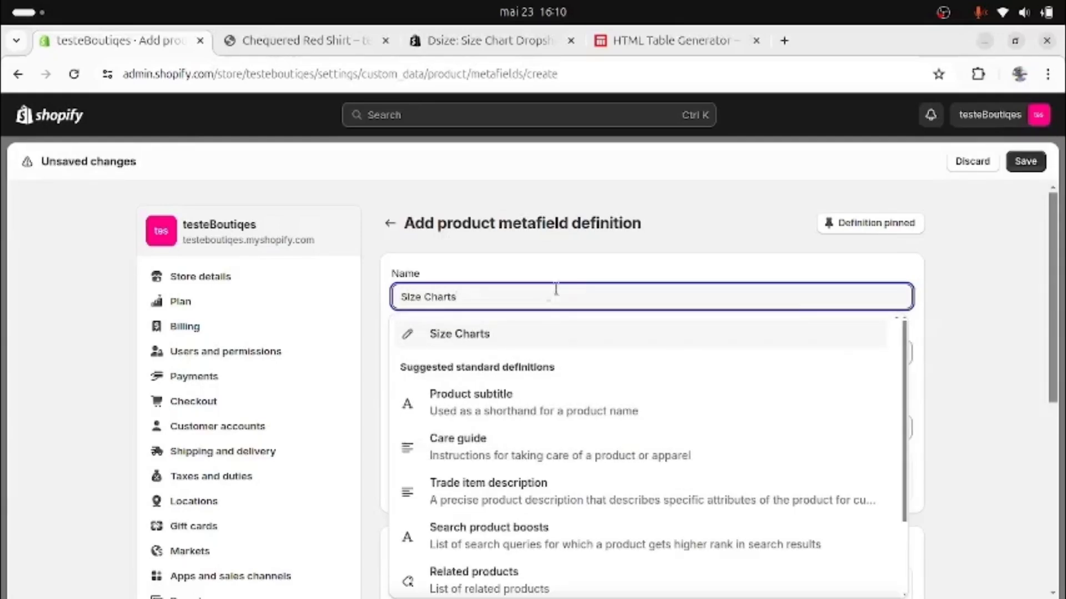
left_click(636, 267)
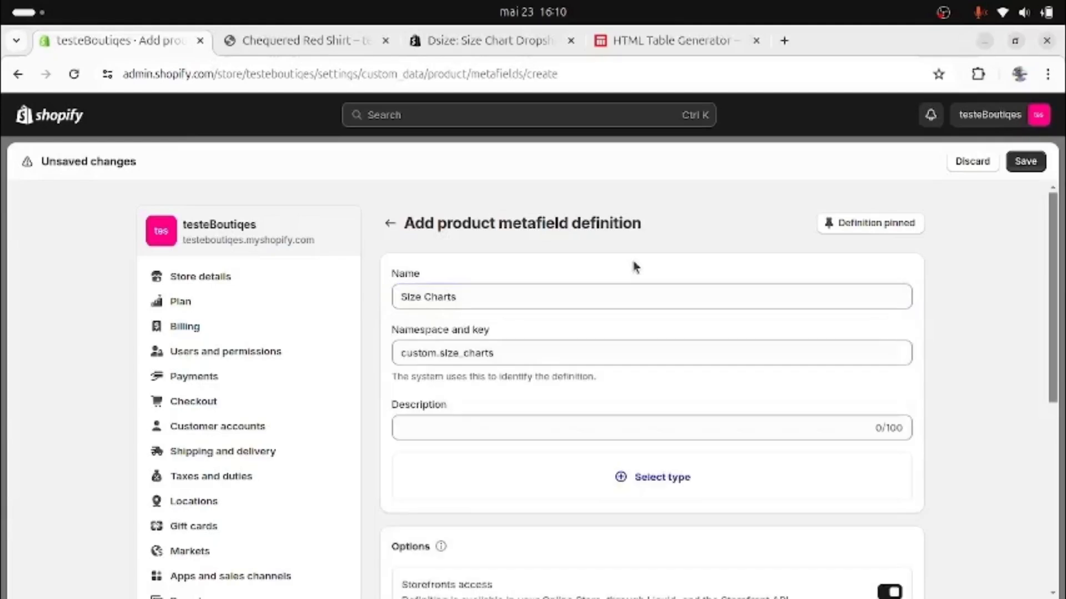
Set the metafield type to Single line text, save the definition and close the store settings.
left_click(657, 480)
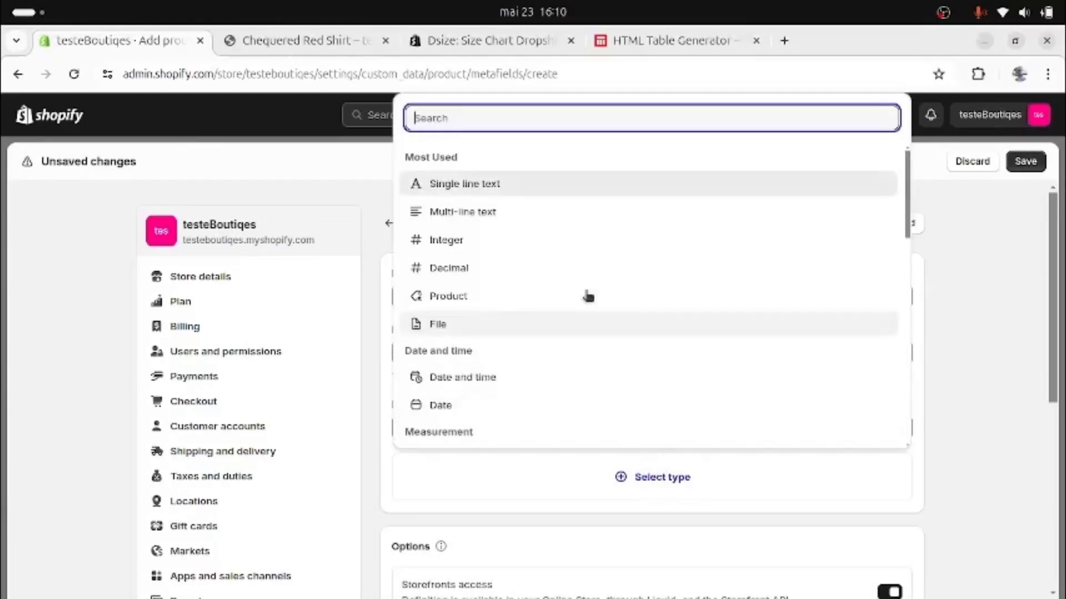
left_click(481, 188)
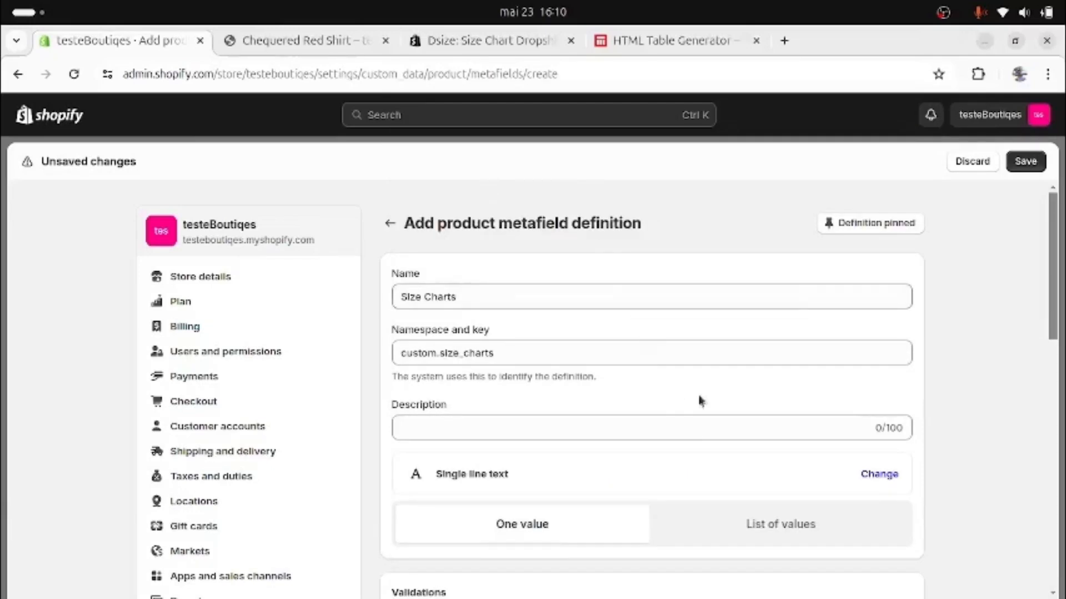
left_click(1024, 162)
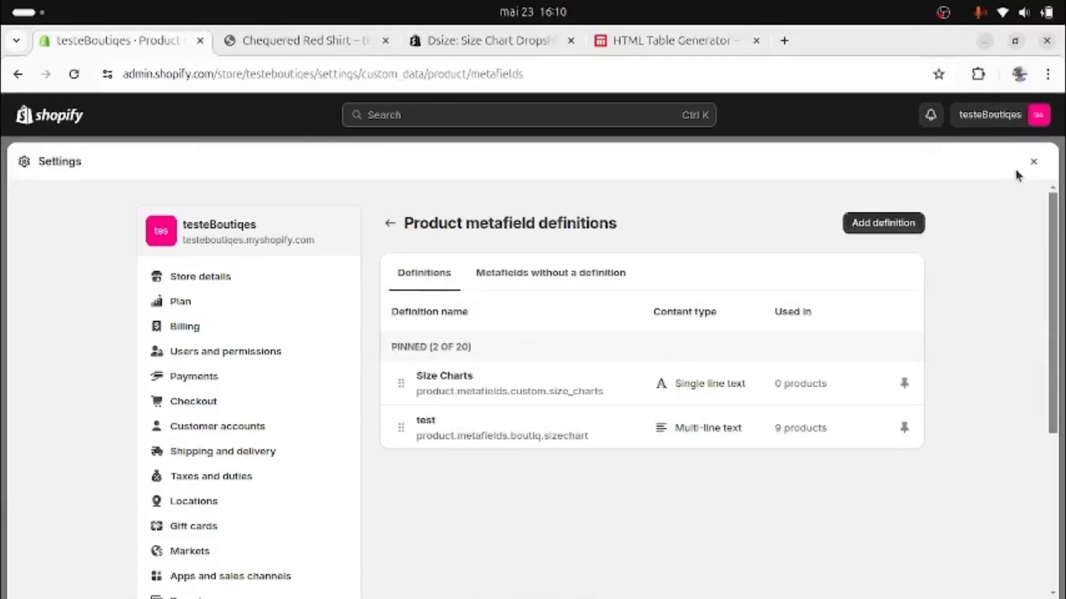
left_click(1033, 162)
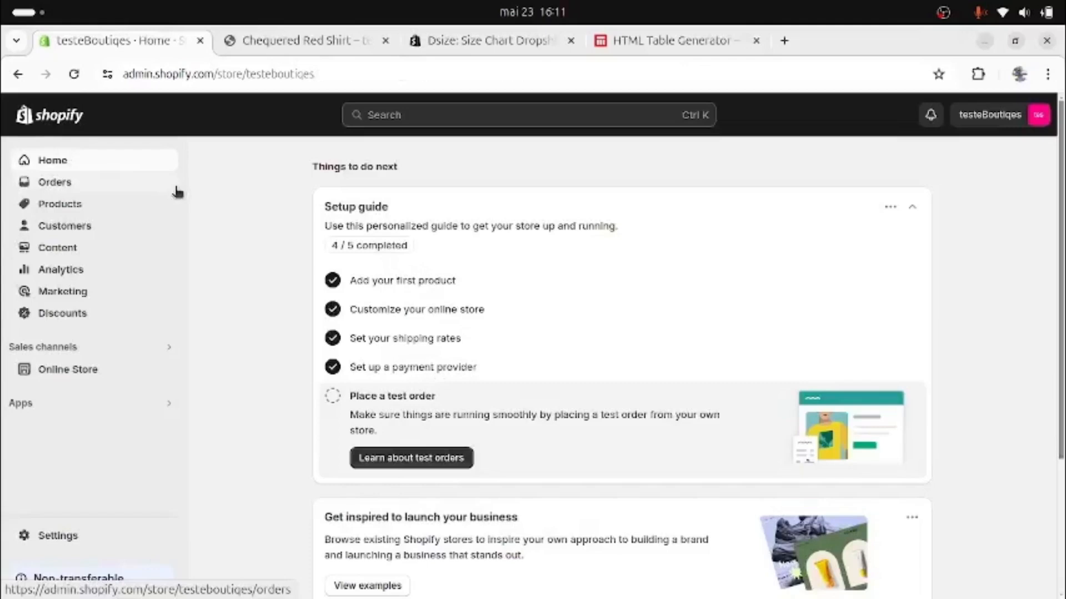
Open the Dawn theme for customization and switch to the Default product template.
left_click(83, 373)
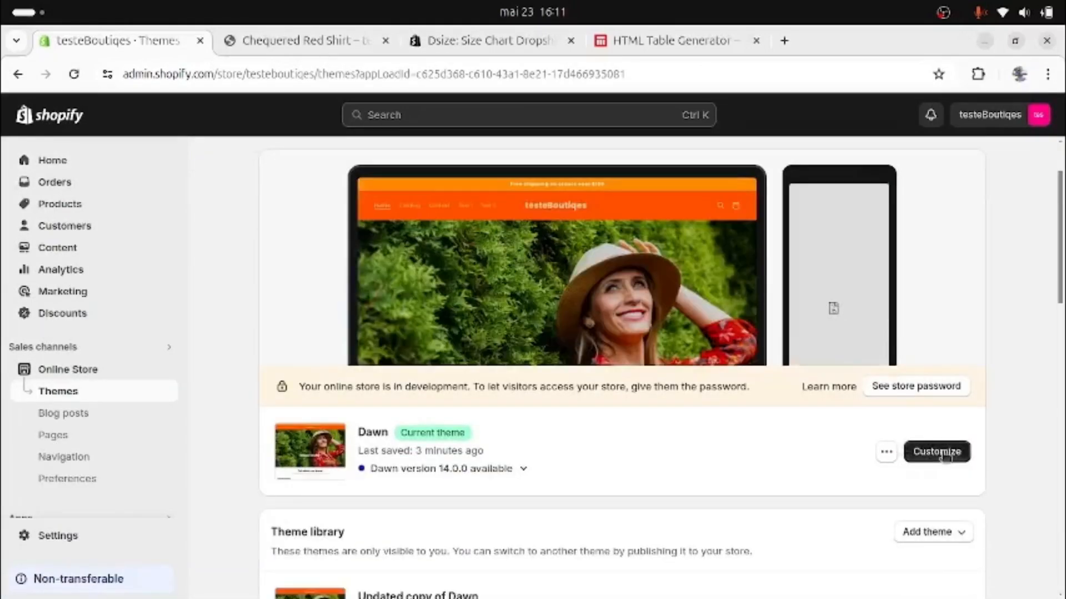
left_click(942, 454)
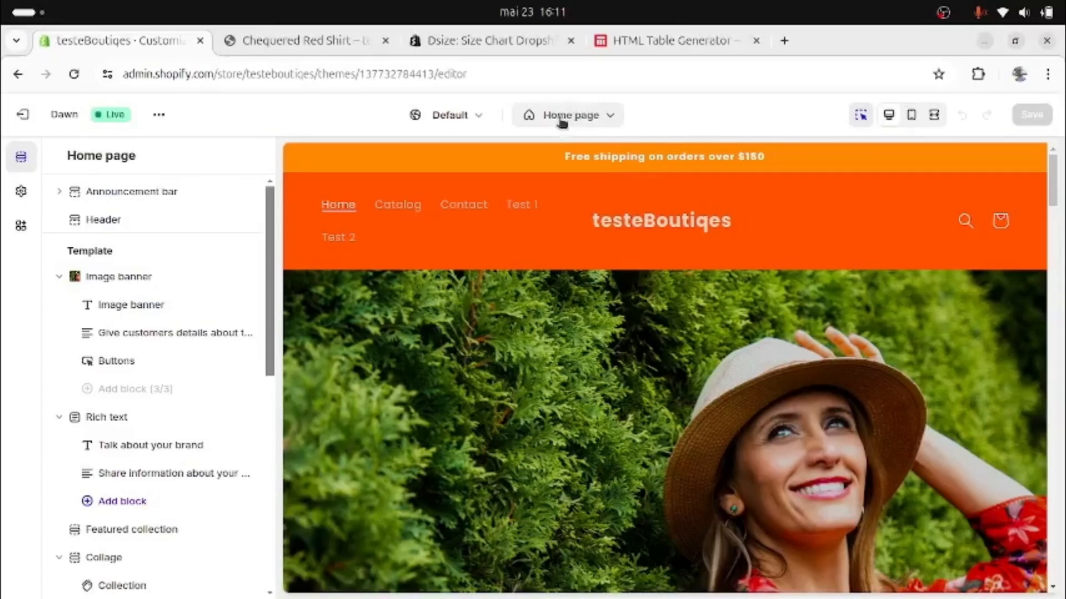
left_click(603, 120)
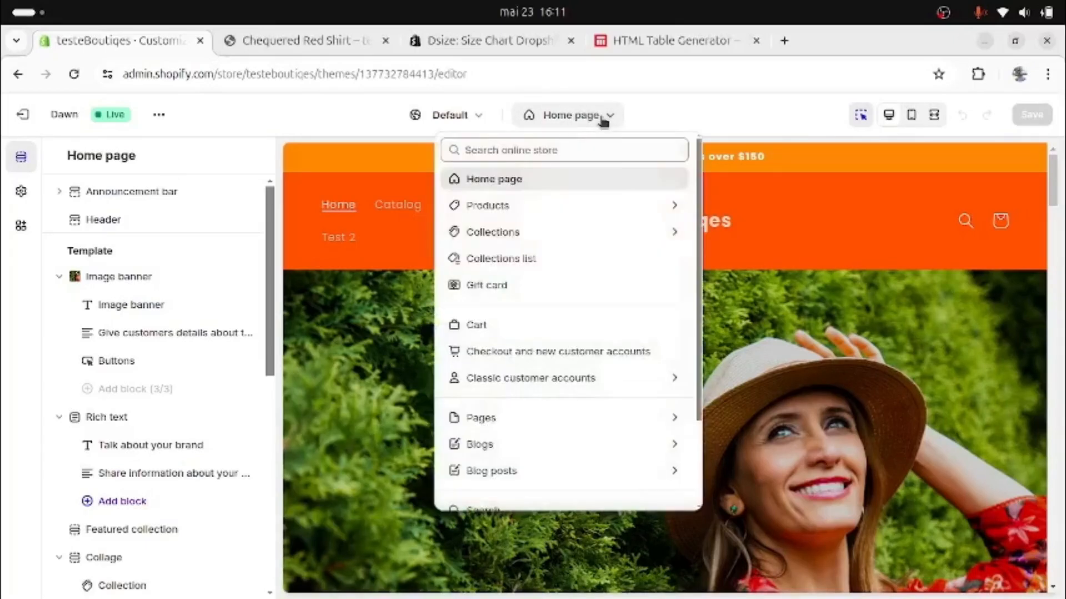
left_click(568, 207)
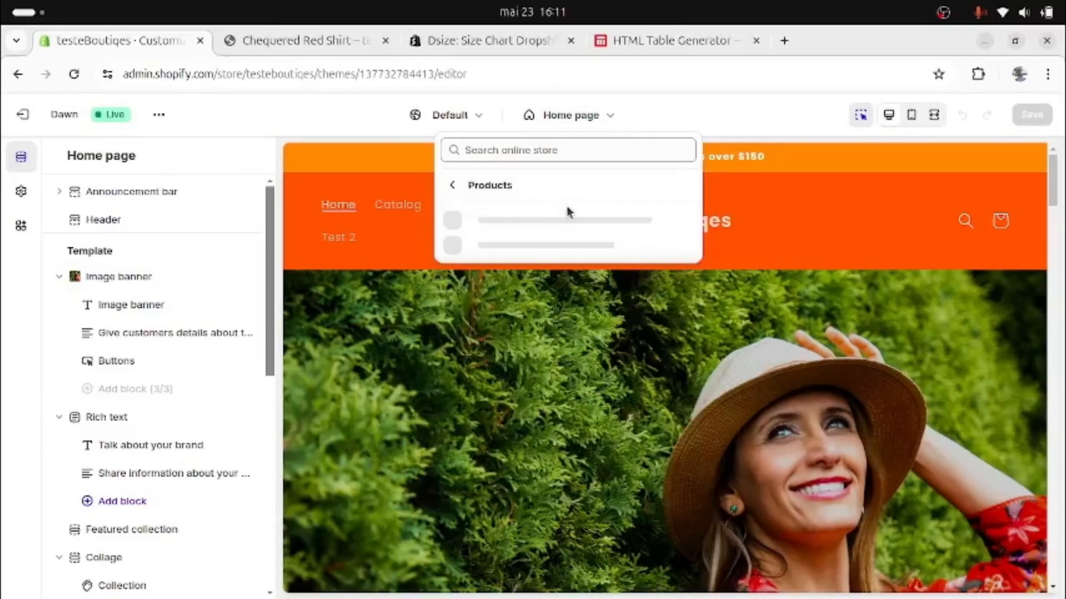
left_click(573, 233)
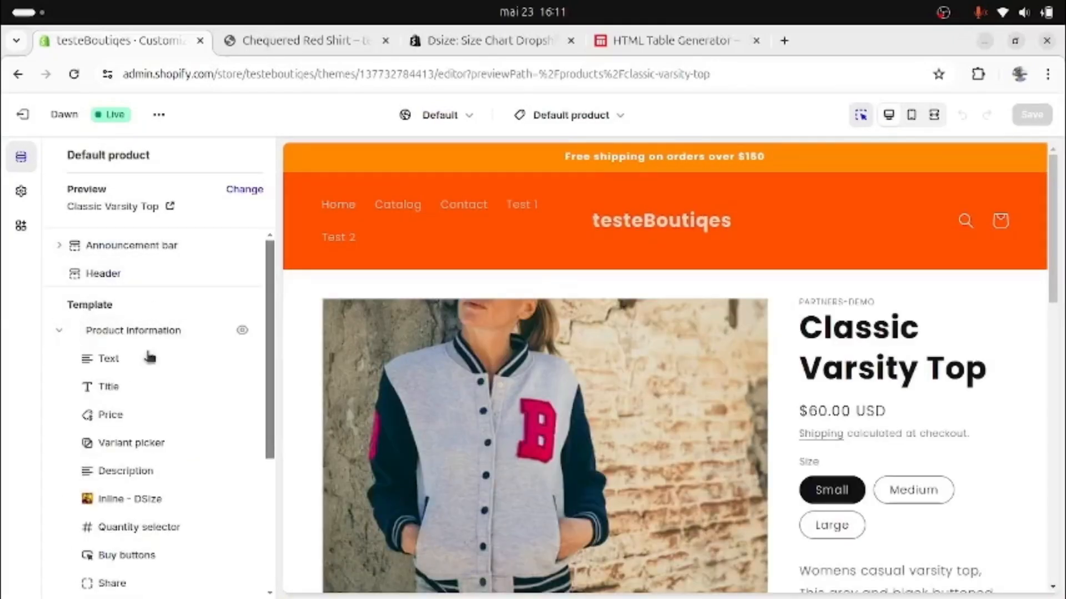
Add a Text block at the end of the Product information section.
scroll(169, 336, "down", 3)
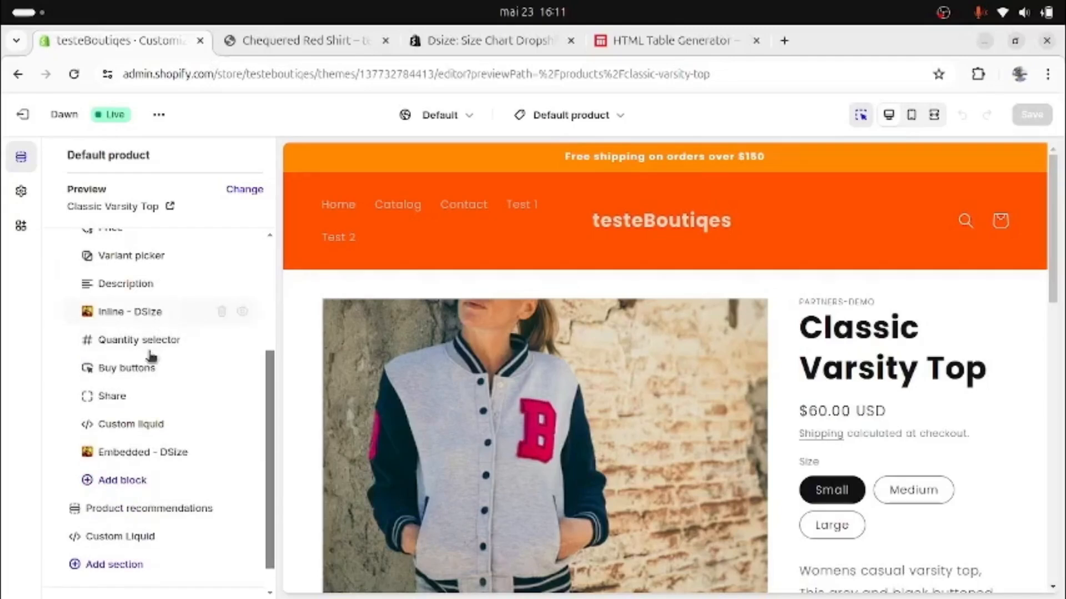
left_click(134, 479)
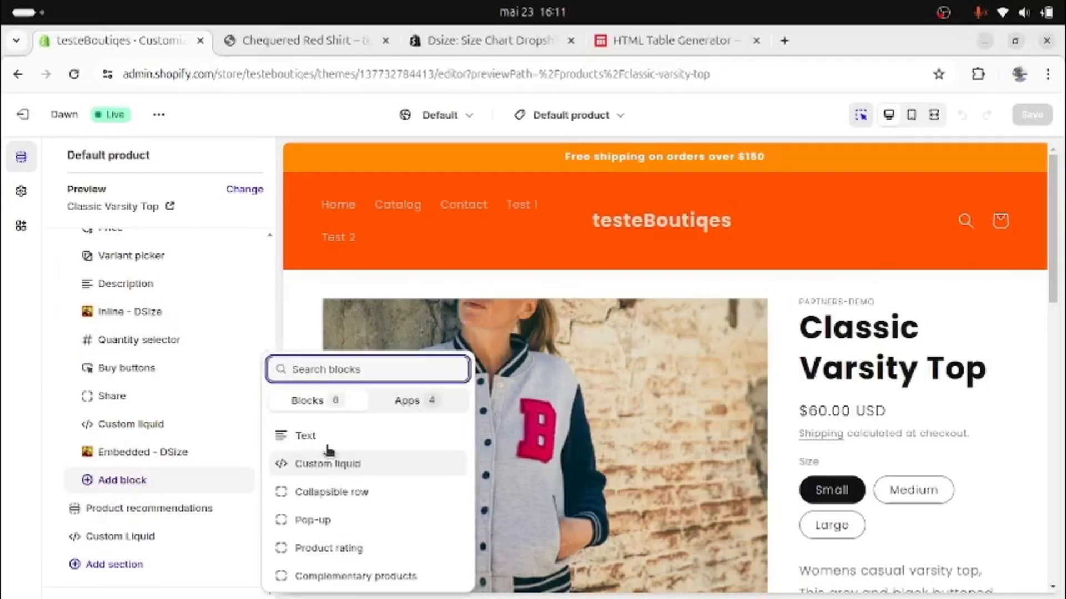
left_click(339, 444)
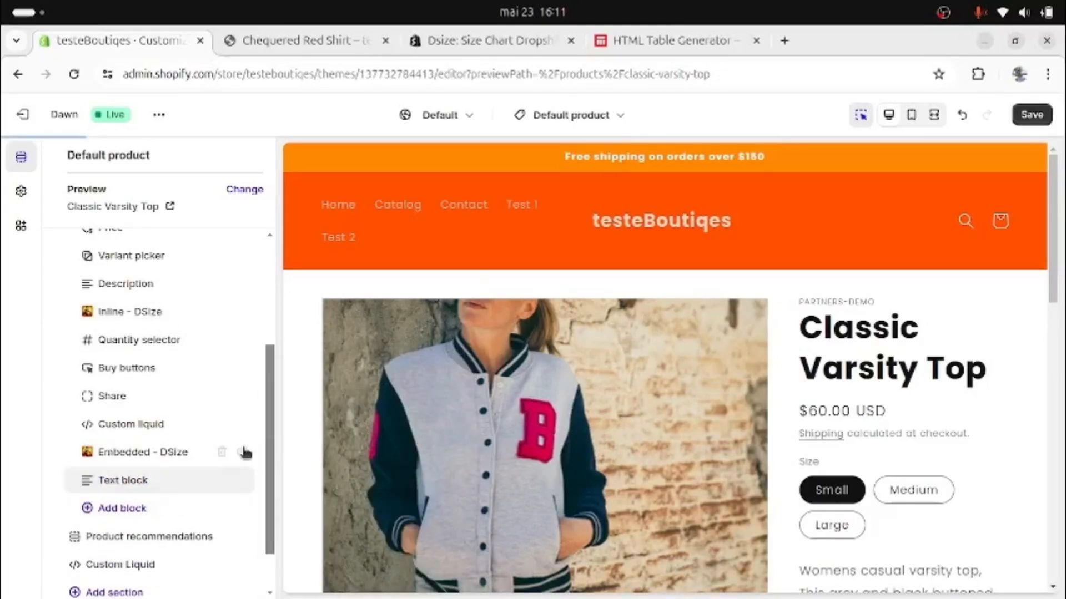
Connect the new text block's text to the Size Charts product metafield.
left_click(133, 481)
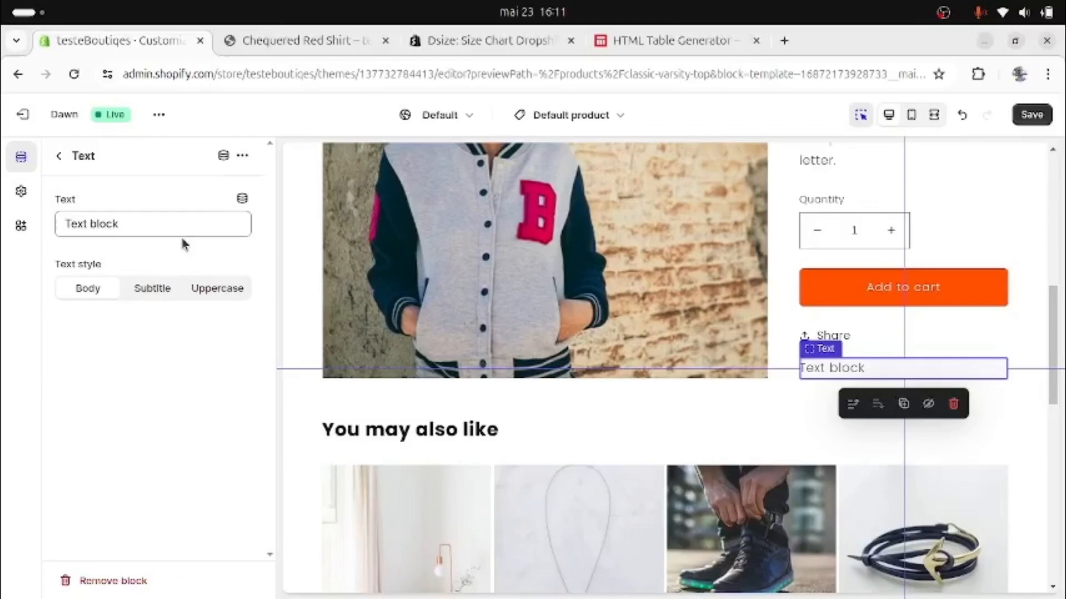
left_click(242, 200)
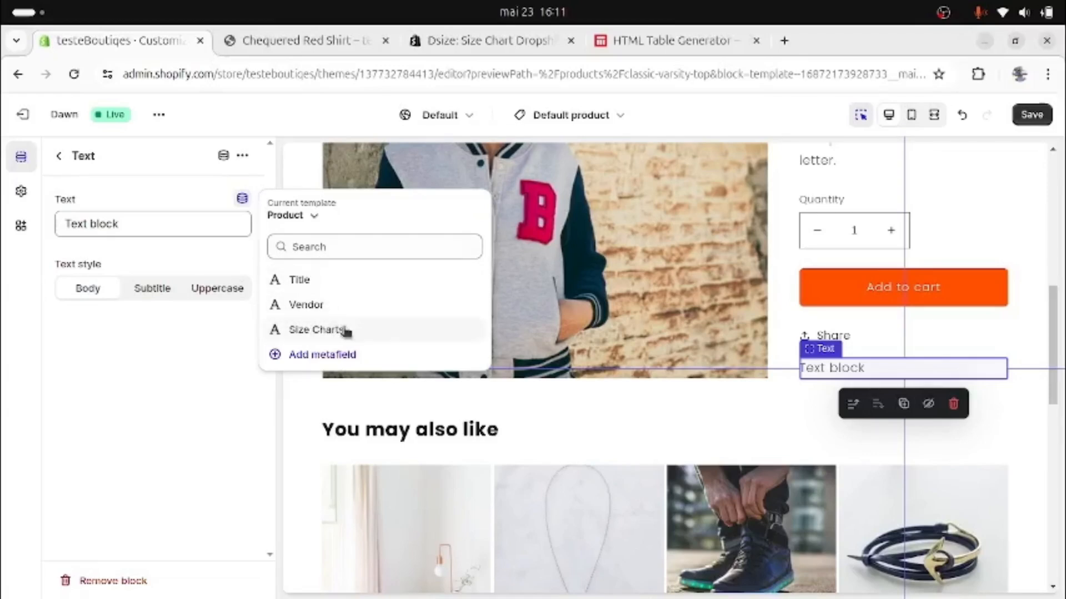
left_click(316, 330)
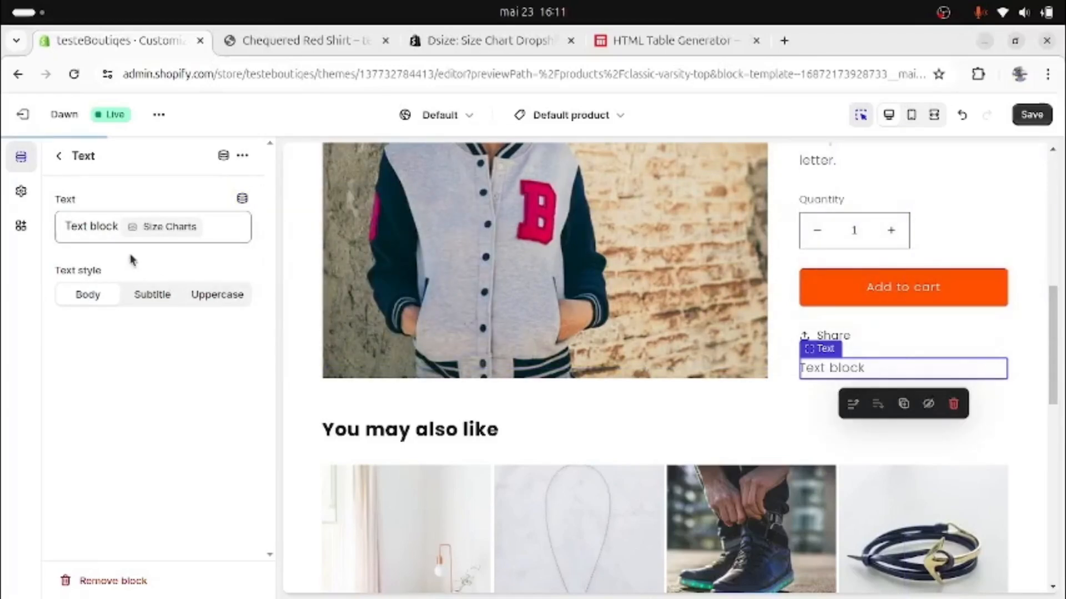
Delete the placeholder words "Text block" before the Size Charts metafield, save the template and exit the theme editor.
left_click(114, 226)
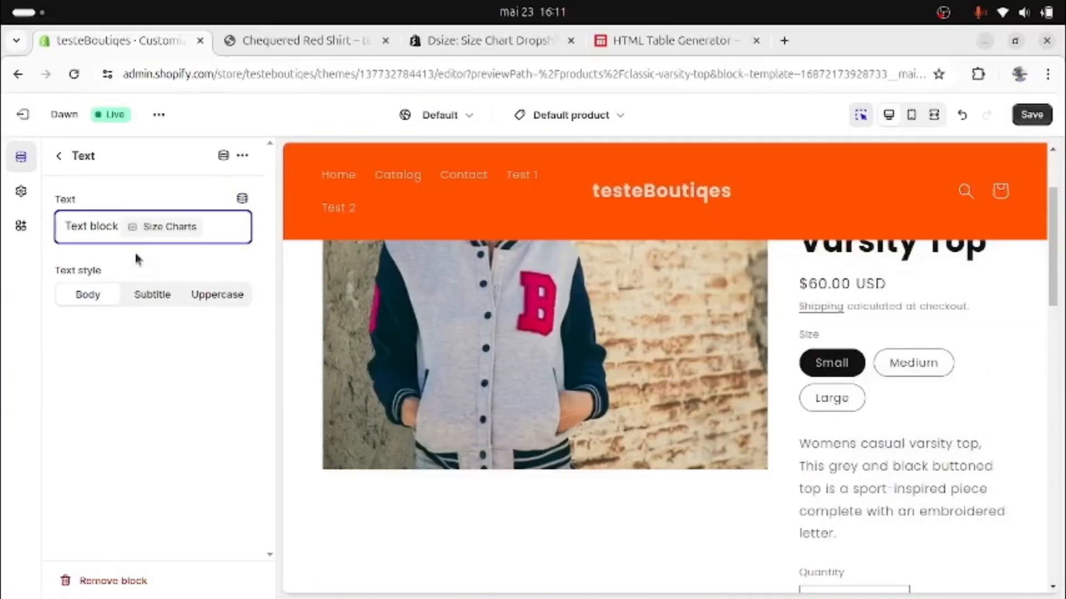
key("ctrl+shift+Left")
key("ctrl+shift+Left")
key("BackSpace")
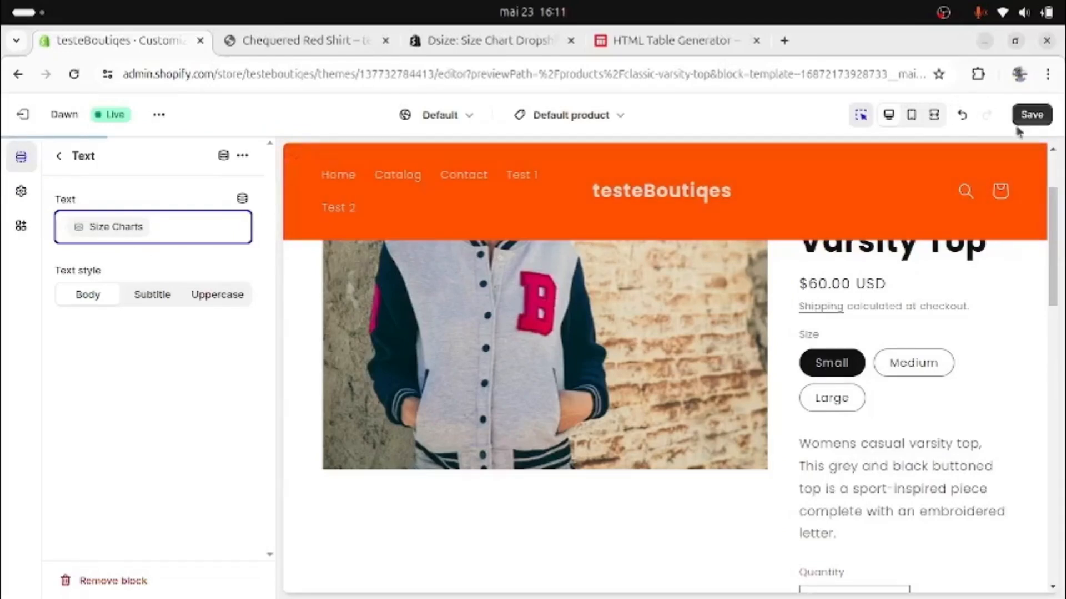
left_click(1033, 116)
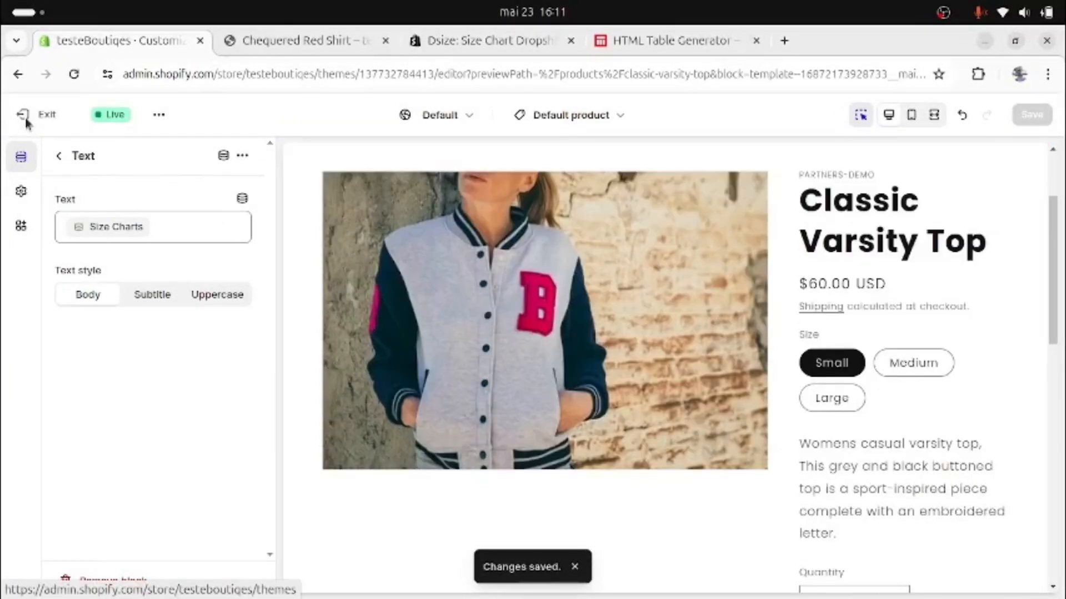
left_click(27, 121)
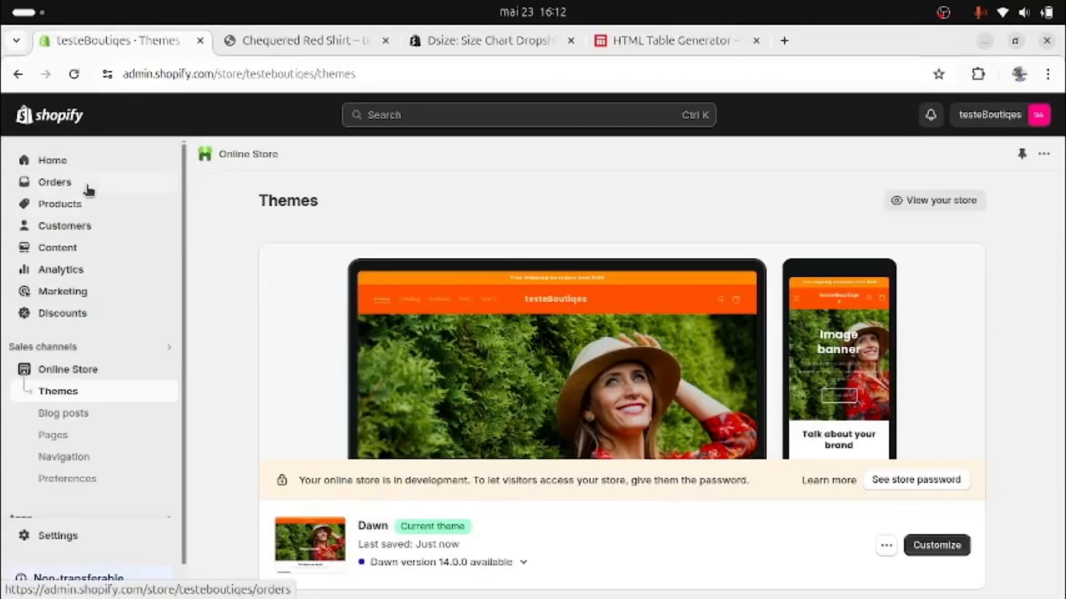
Open the Chequered Red Shirt product from the product list and go to its metafields.
left_click(84, 207)
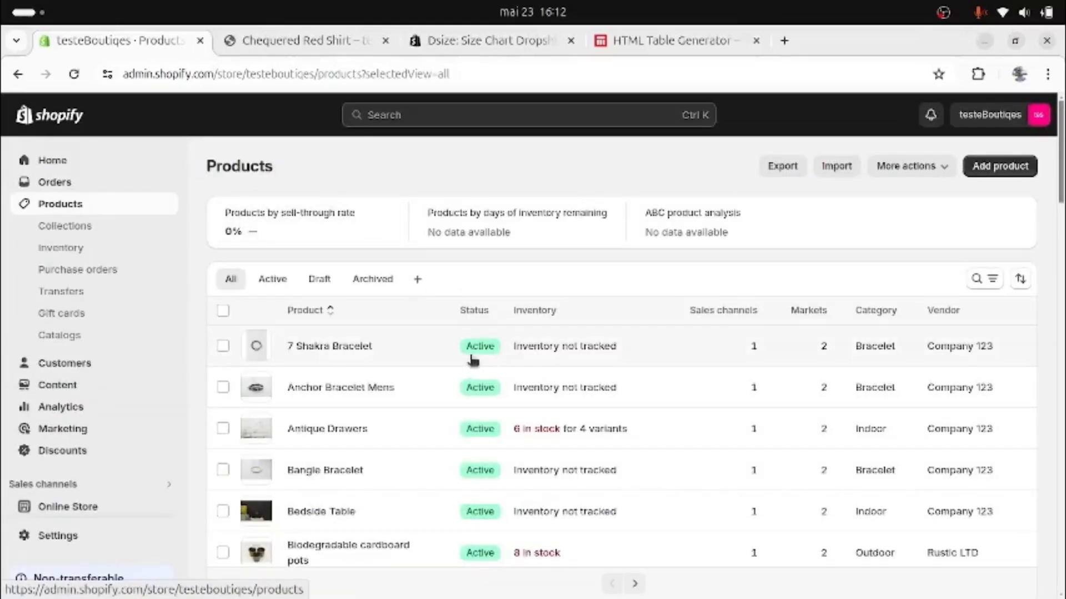
scroll(395, 380, "down", 8)
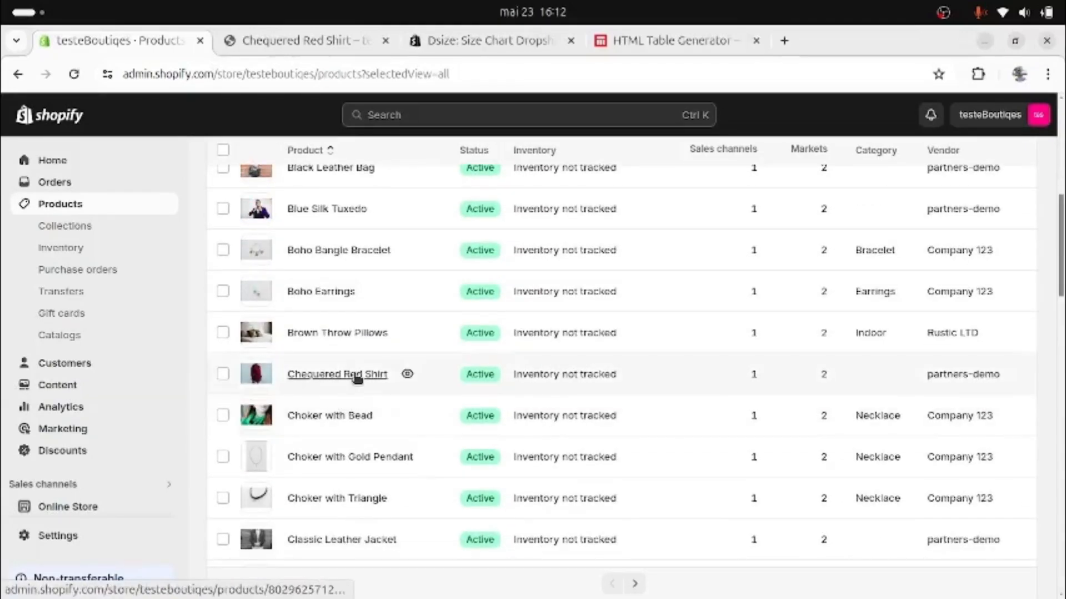
left_click(352, 373)
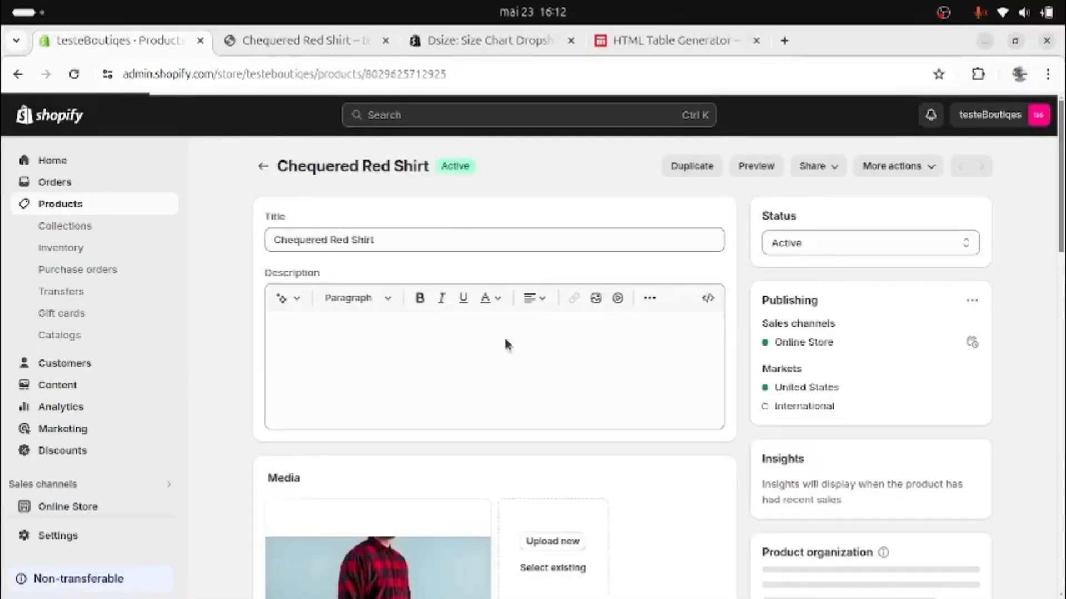
scroll(688, 367, "down", 12)
scroll(596, 309, "down", 9)
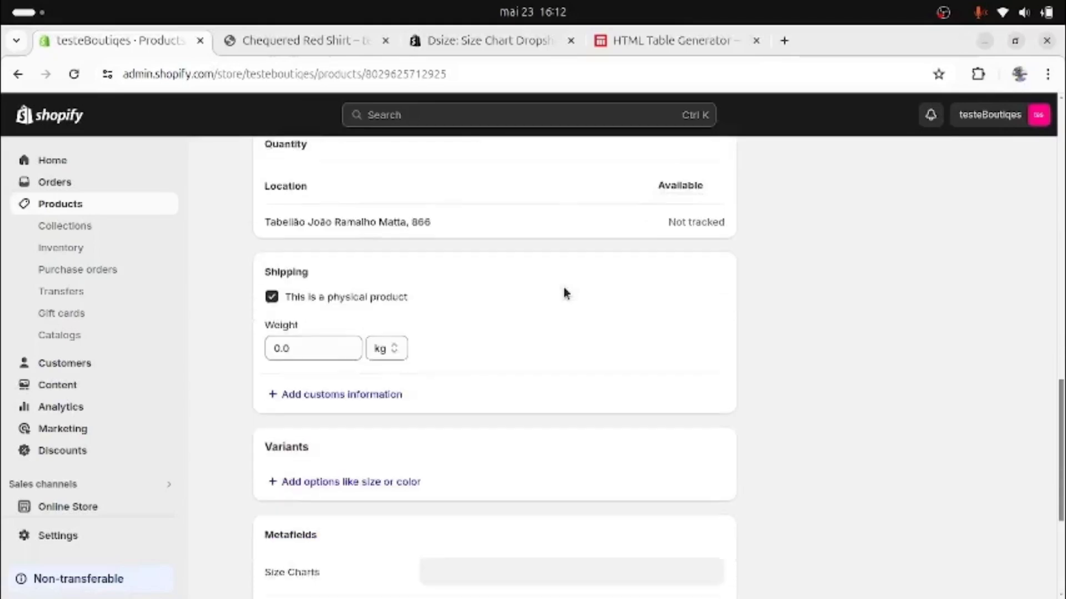
Open the Size Charts metafield for editing, switch to htmltables.io and examine its address, column and row settings and the size table.
left_click(501, 327)
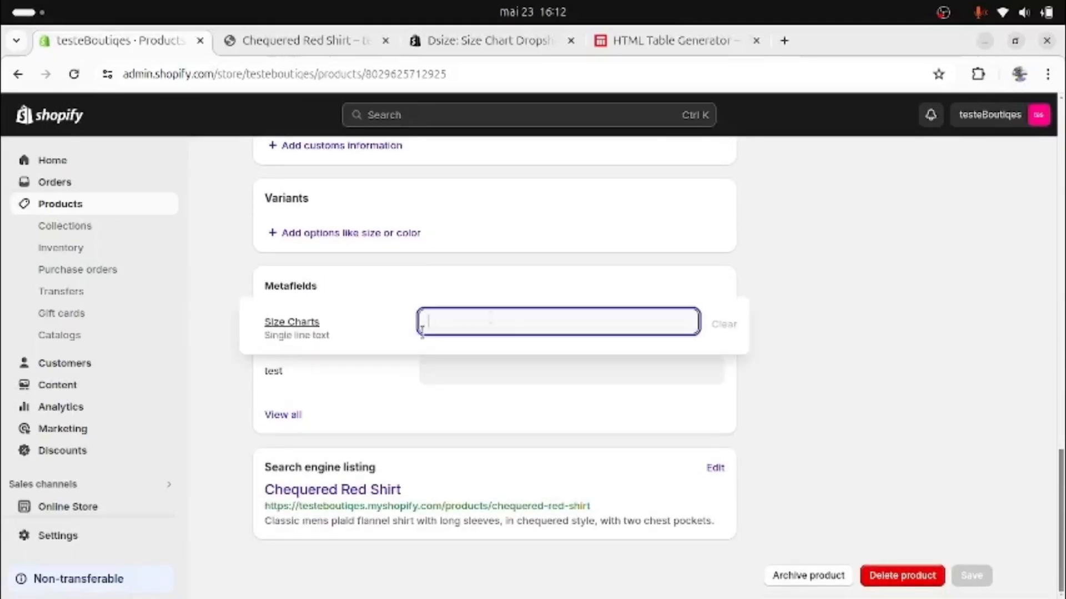
key("ctrl+4")
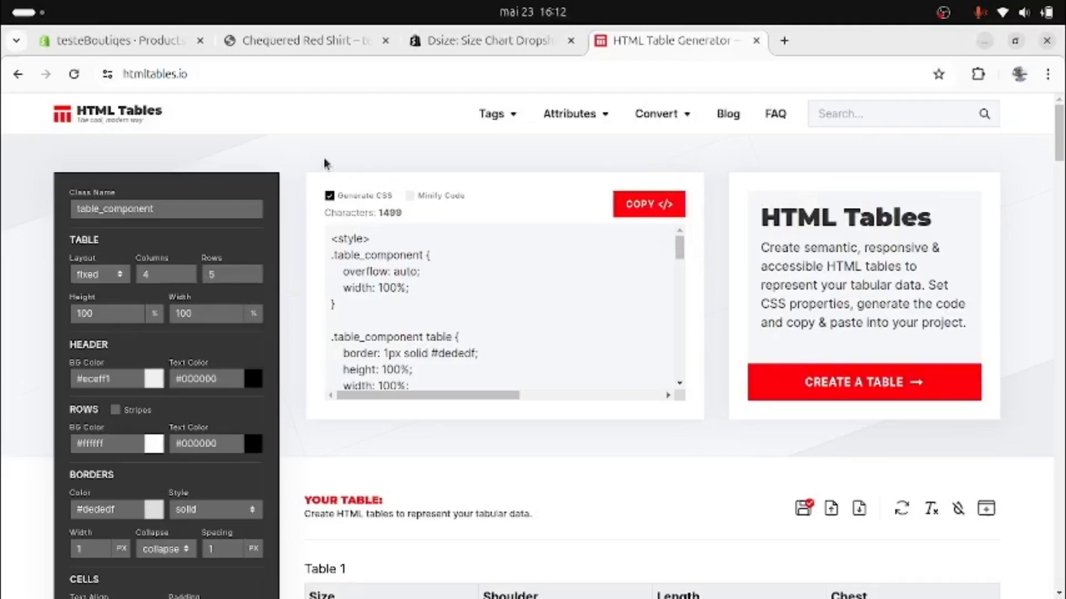
left_click(151, 75)
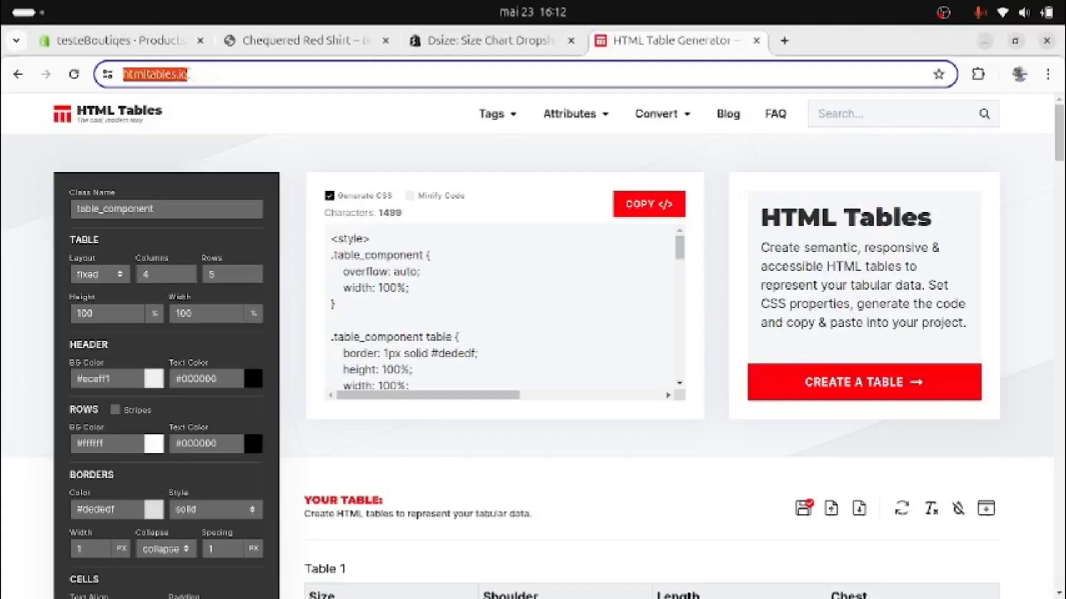
double_click(157, 74)
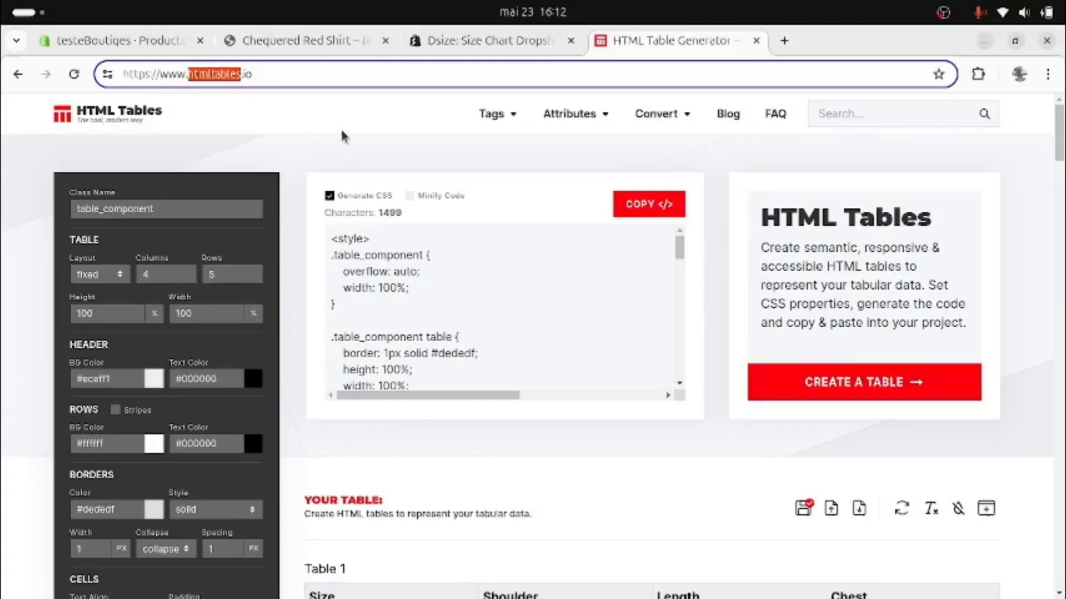
left_click(219, 244)
double_click(167, 274)
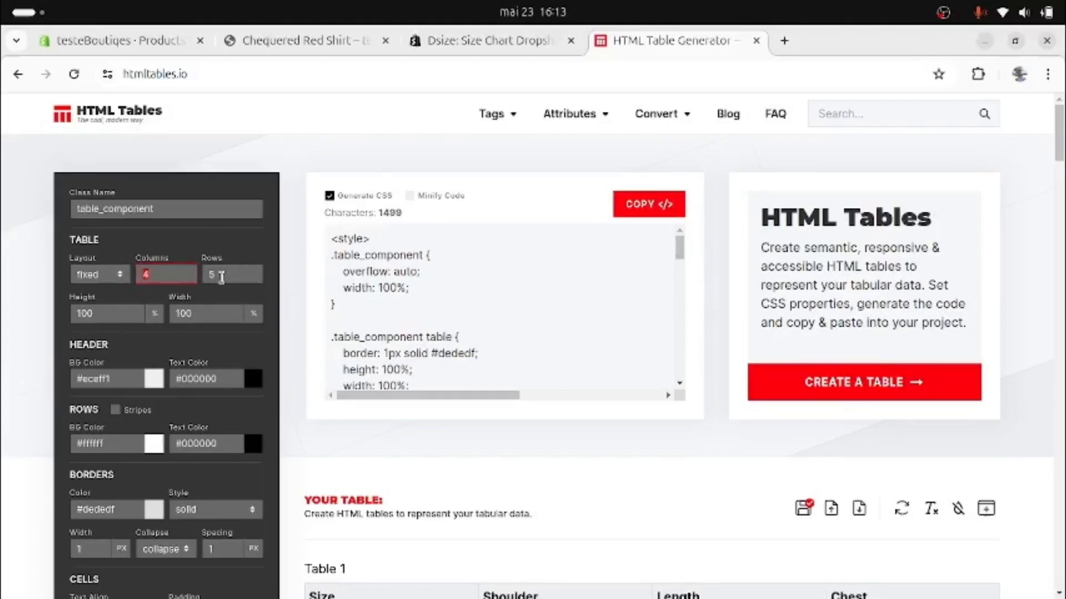
double_click(220, 276)
scroll(140, 274, "down", 2)
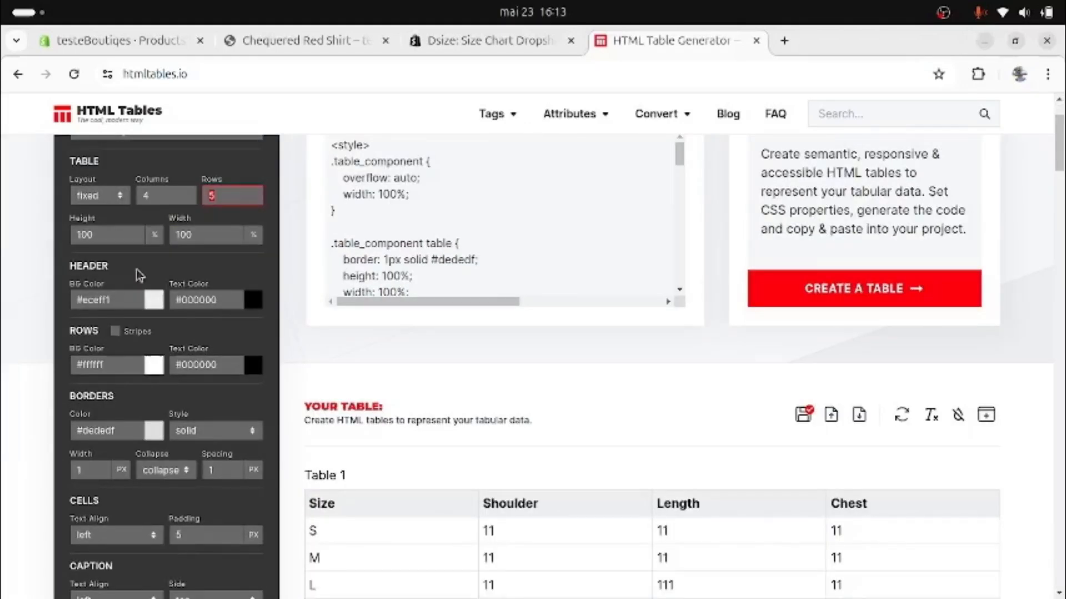
left_click(408, 356)
scroll(410, 349, "down", 3)
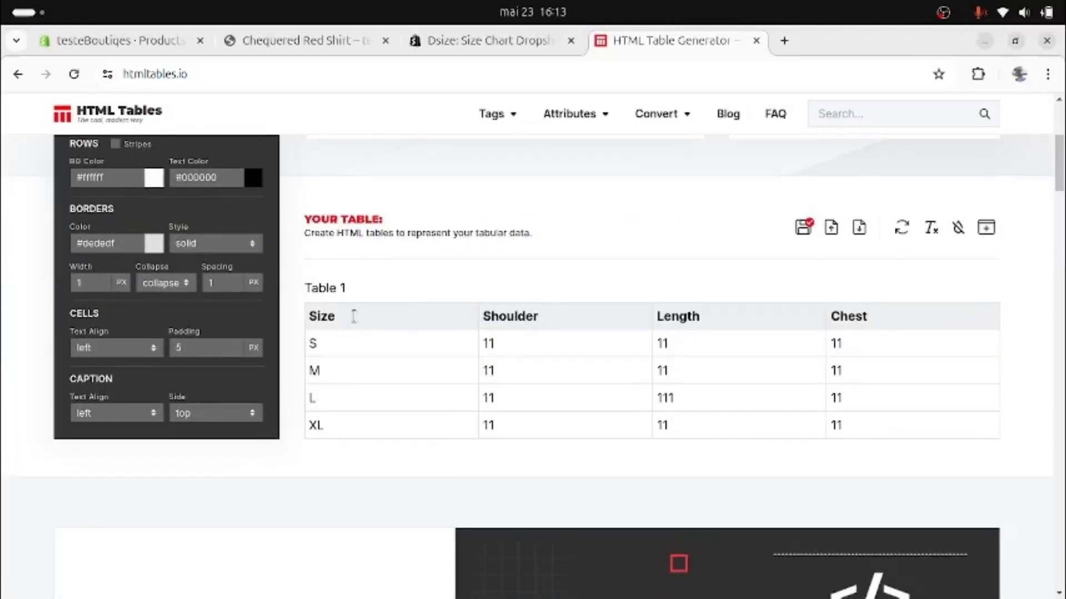
double_click(337, 317)
left_click(572, 324)
Copy the generated HTML table code, paste it into the product's Size Charts metafield in Shopify and save the product.
scroll(900, 338, "up", 5)
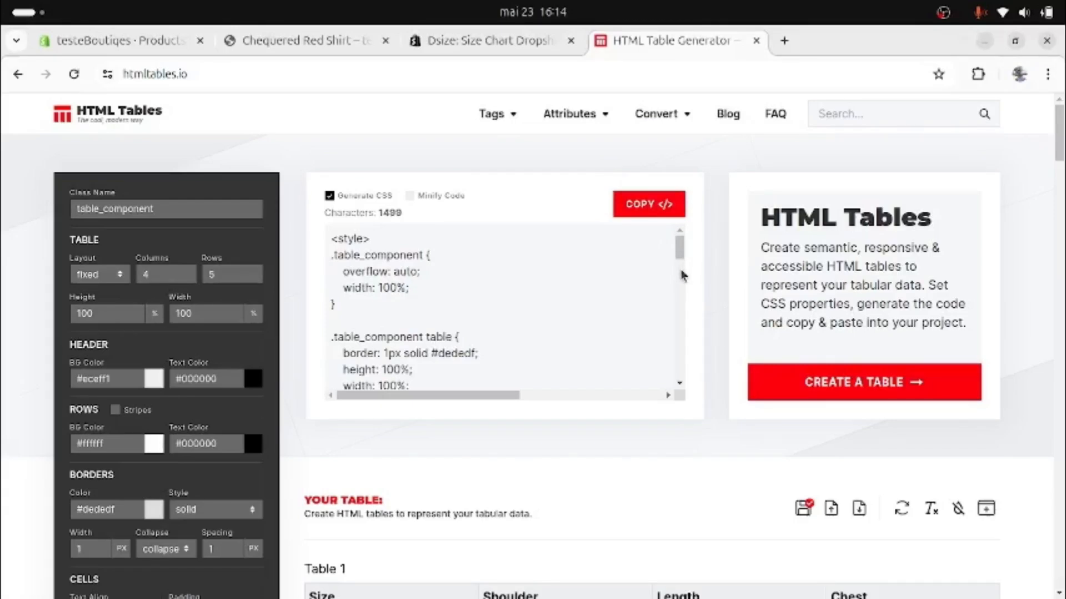
left_click(650, 204)
left_click(141, 47)
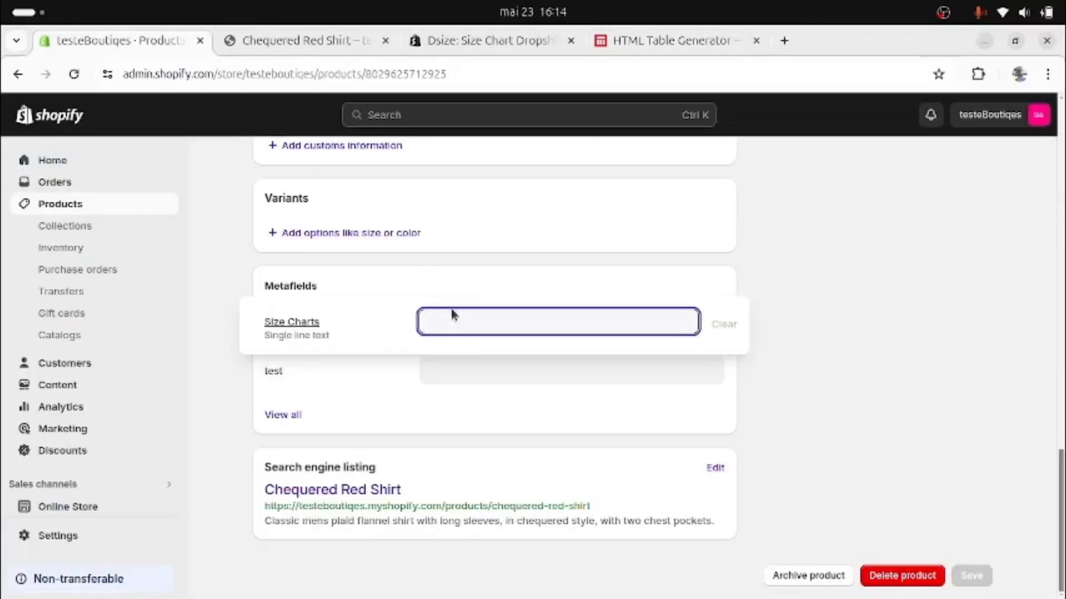
key("ctrl+v")
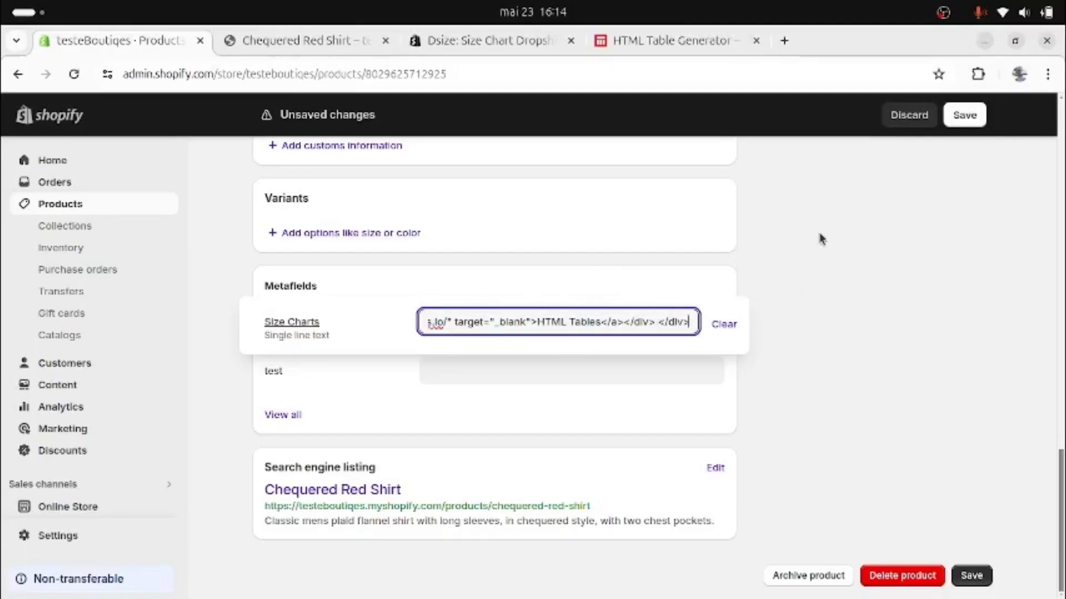
left_click(966, 118)
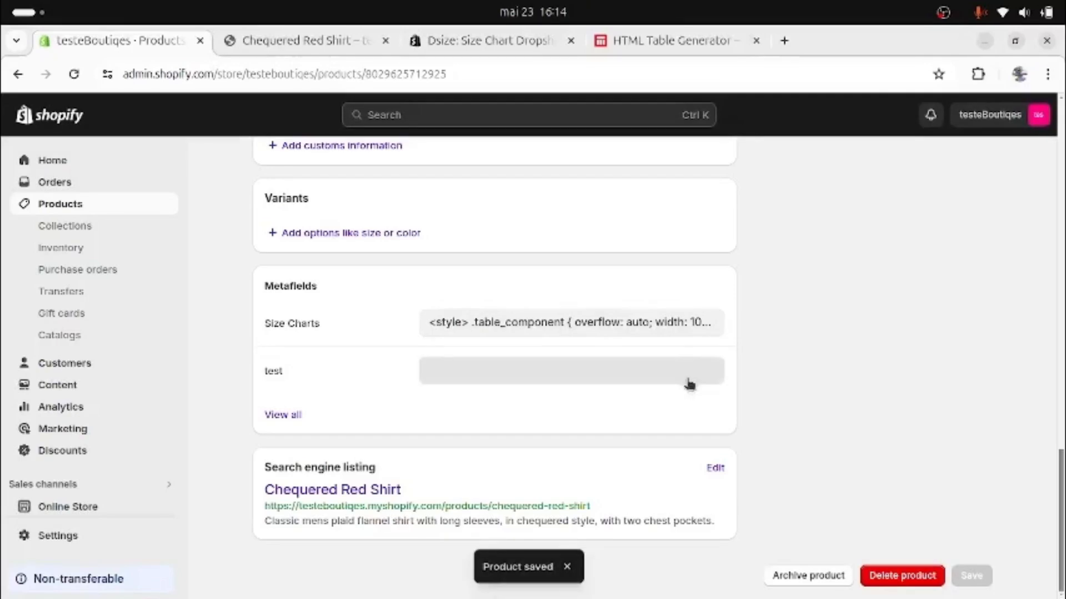
Open the Chequered Red Shirt's storefront page from its listing URL, close the old page tab, and check the size chart and credit line.
left_click_drag(583, 509, 262, 506)
right_click(303, 506)
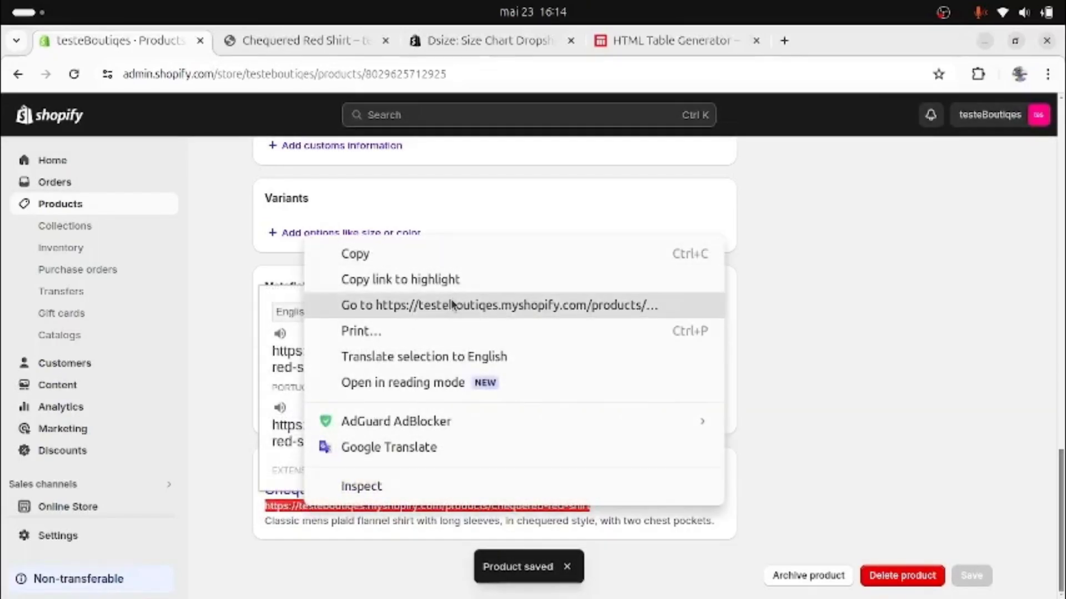
left_click(388, 305)
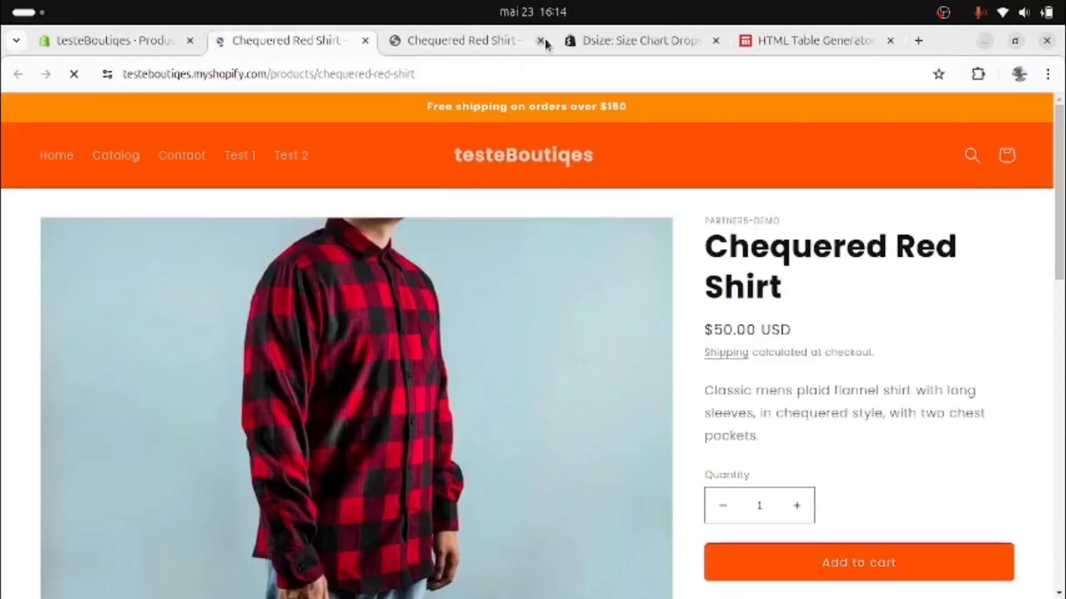
left_click(541, 42)
scroll(870, 325, "down", 3)
scroll(869, 324, "down", 3)
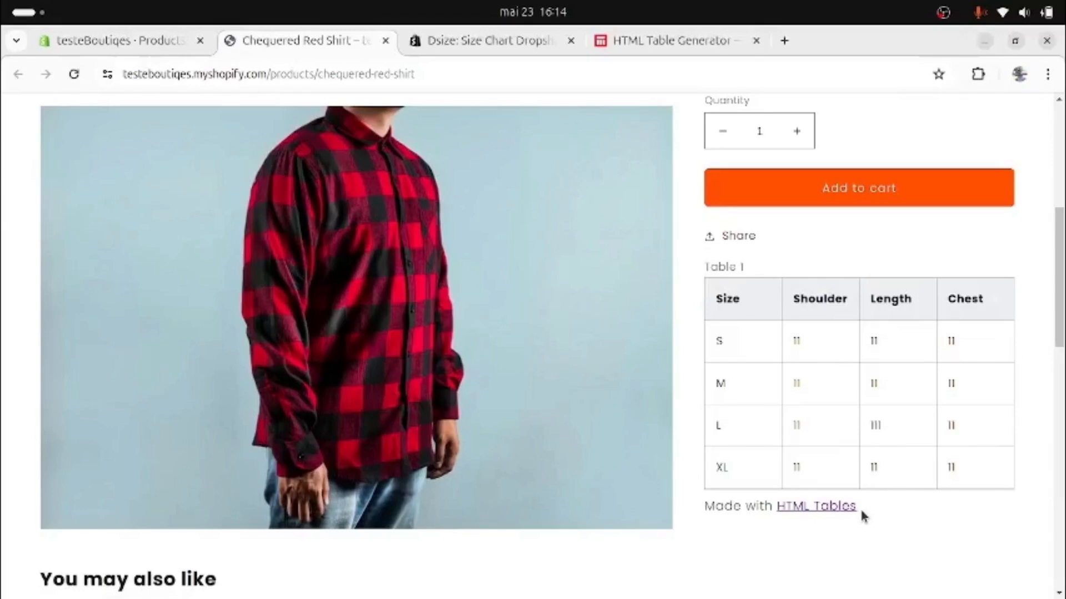
left_click_drag(854, 514, 702, 511)
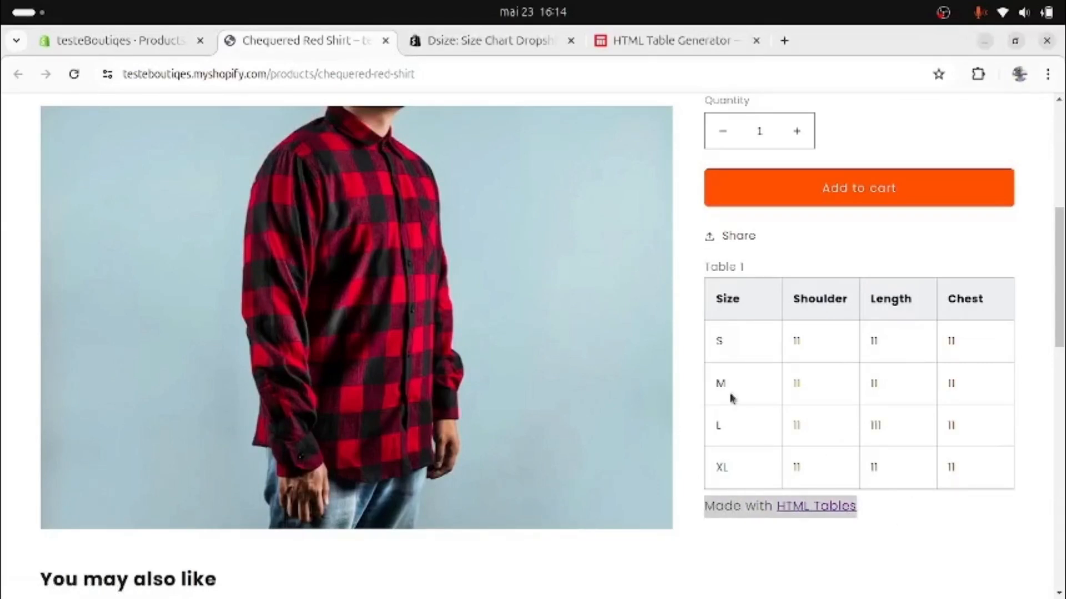
Switch to the text editor and replace the whole draft "style table component" with the copied HTML table code.
mouse_move(2, 288)
left_click(26, 227)
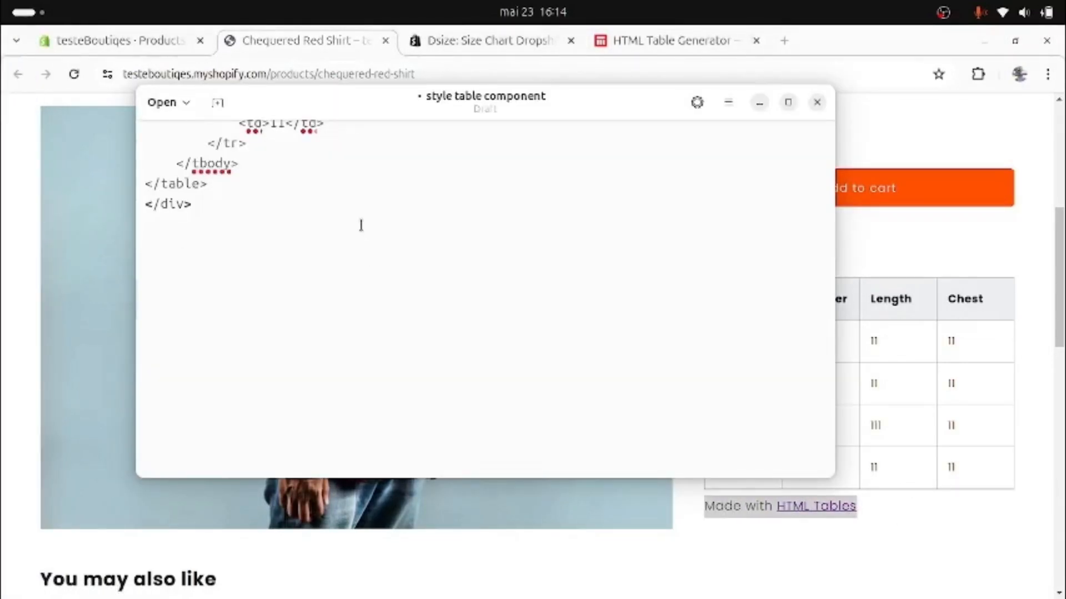
key("ctrl+a")
key("ctrl+v")
scroll(638, 230, "down", 20)
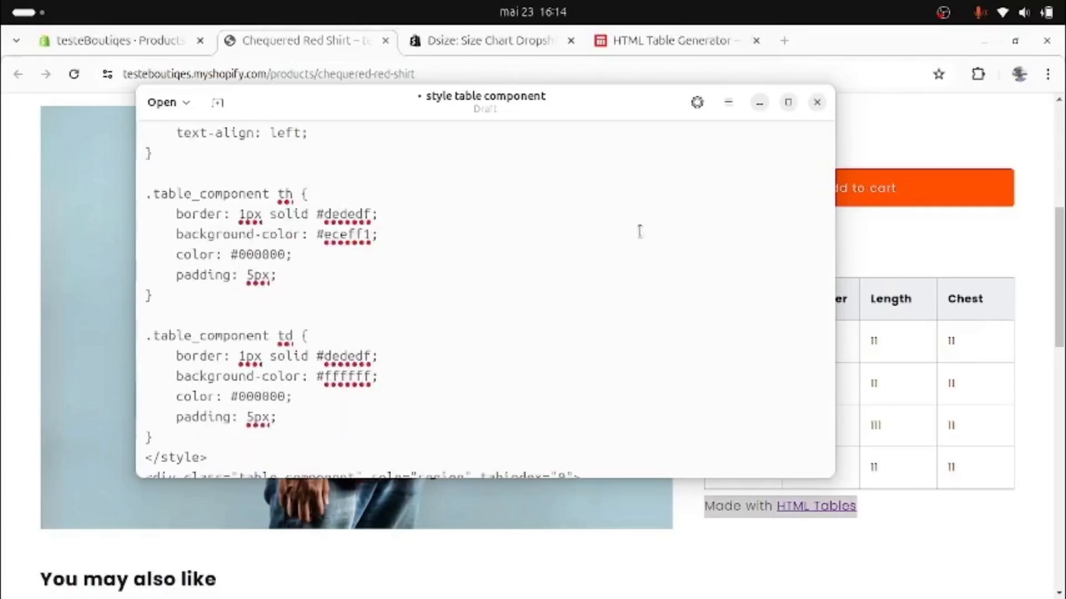
scroll(433, 244, "down", 1)
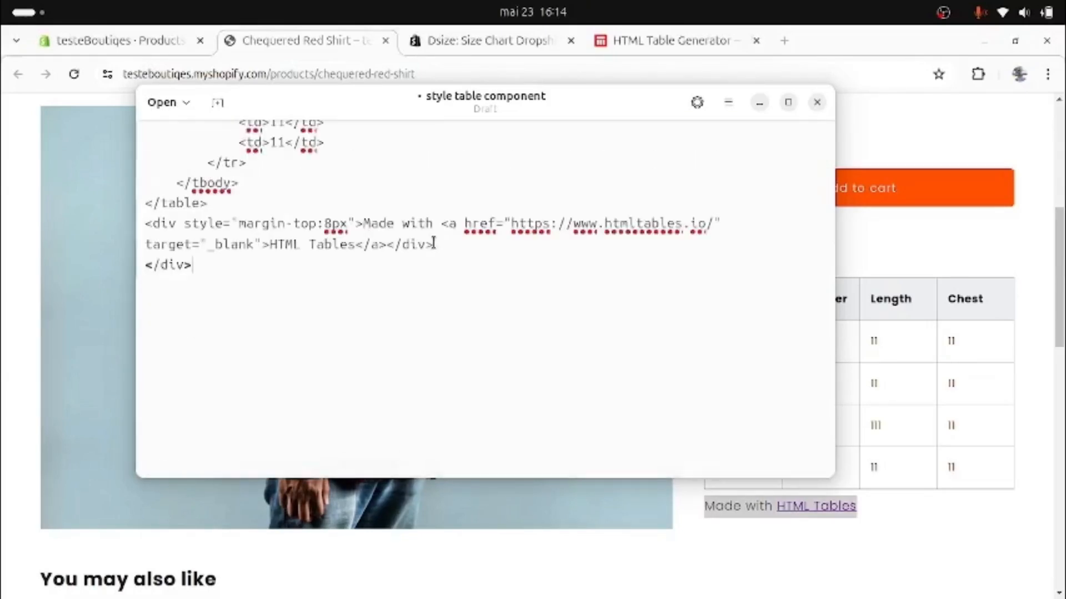
Delete the "Made with HTML Tables" div below the closing table tag, leave the draft unsaved and return to the product page.
left_click_drag(433, 244, 146, 223)
key("BackSpace")
key("BackSpace")
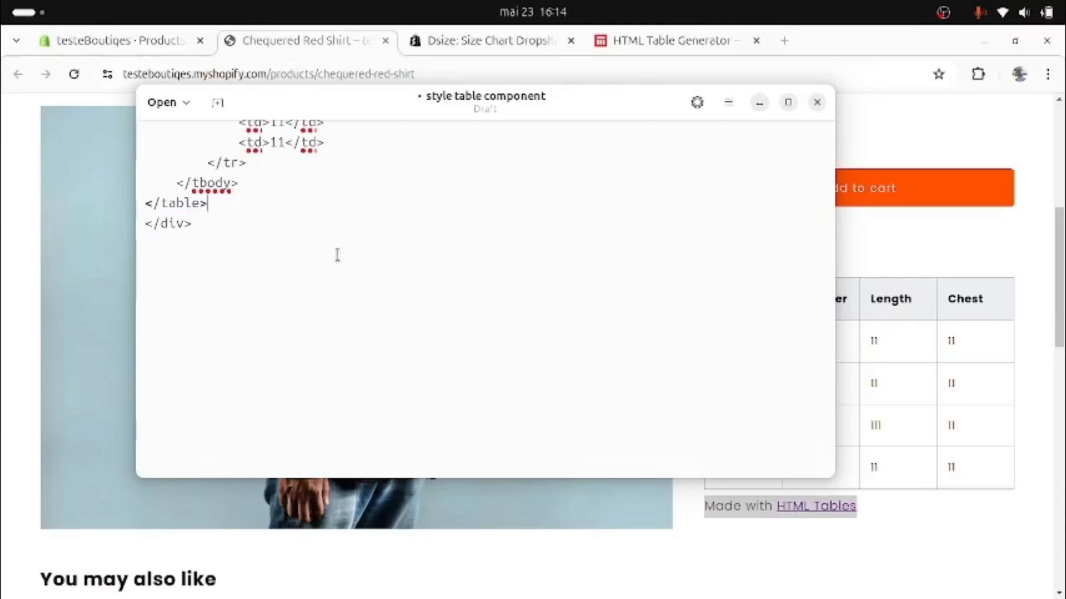
key("ctrl+s")
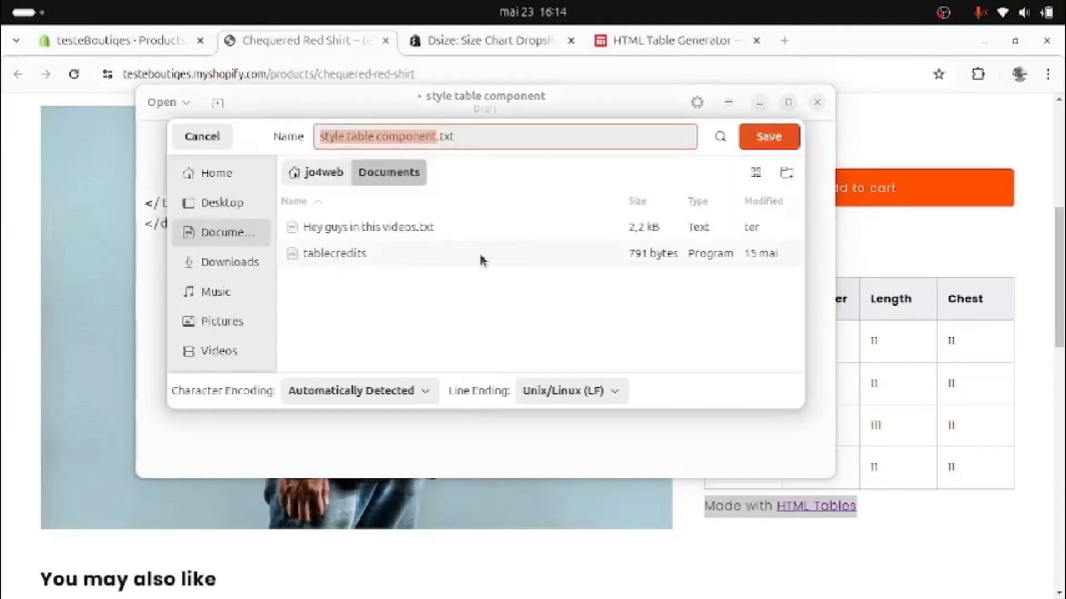
left_click(204, 139)
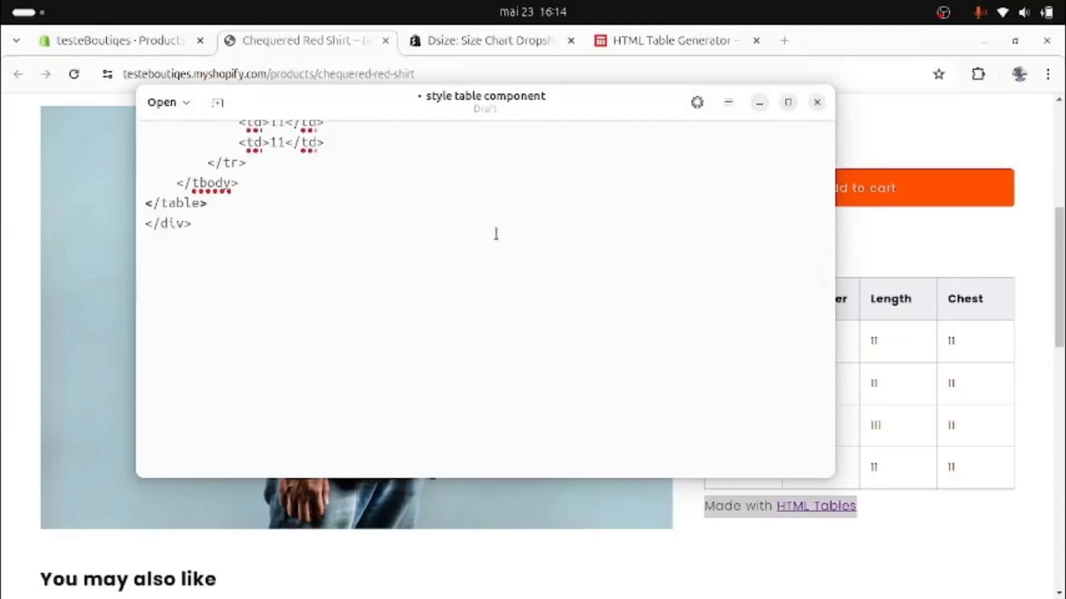
left_click(954, 441)
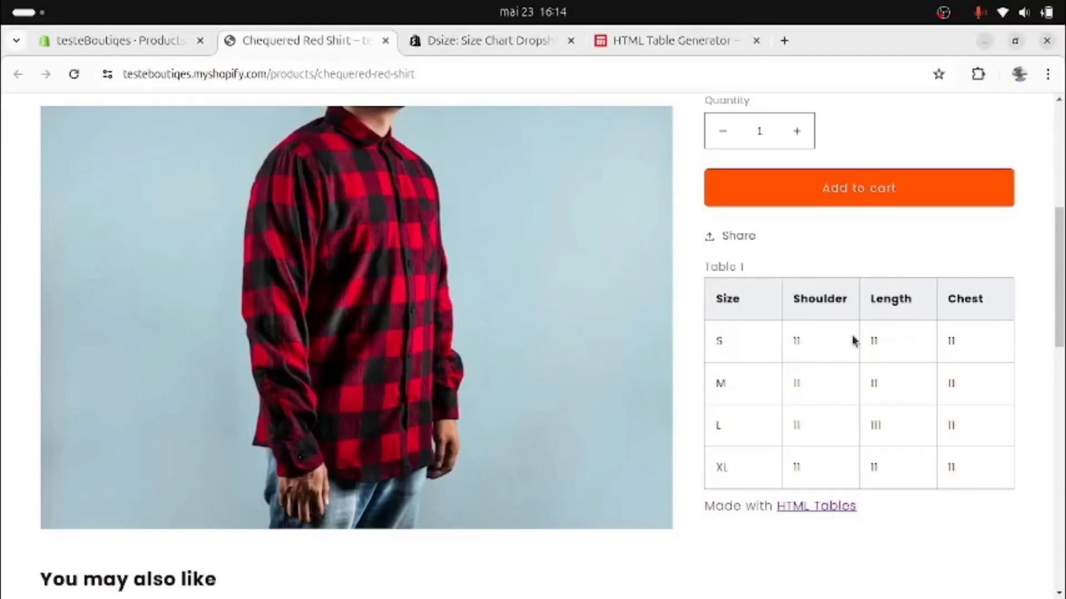